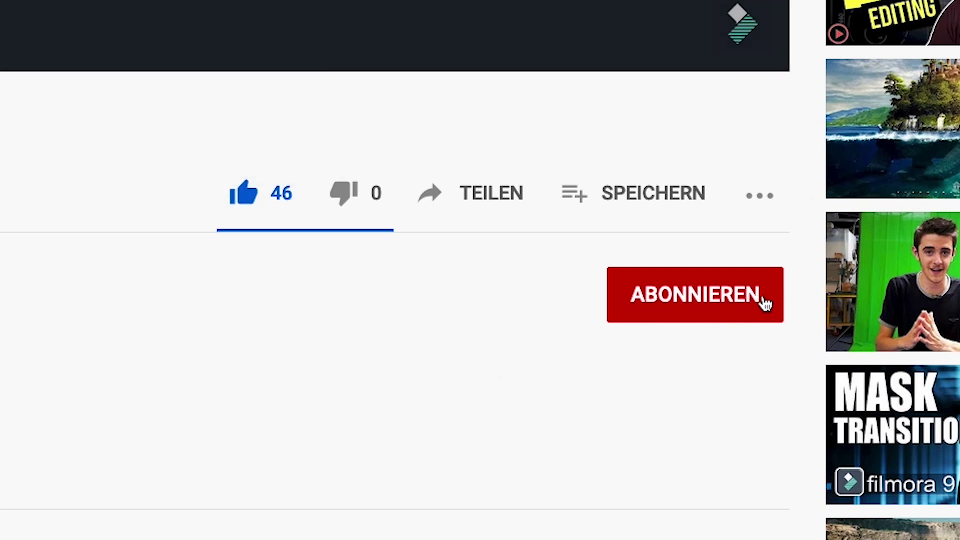
# - Subscribe to the channel and set its notifications to "Alle"
pyautogui.click(707, 315)
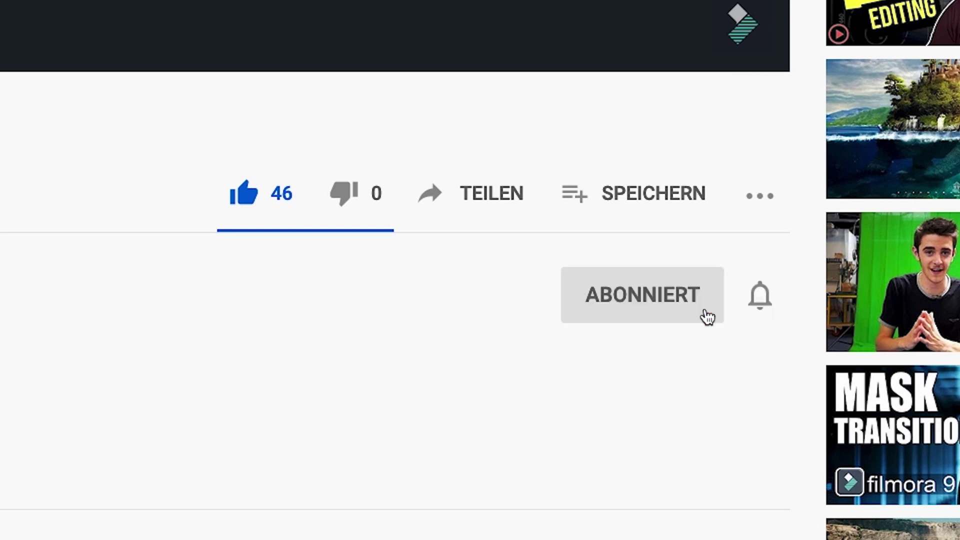
pyautogui.click(761, 301)
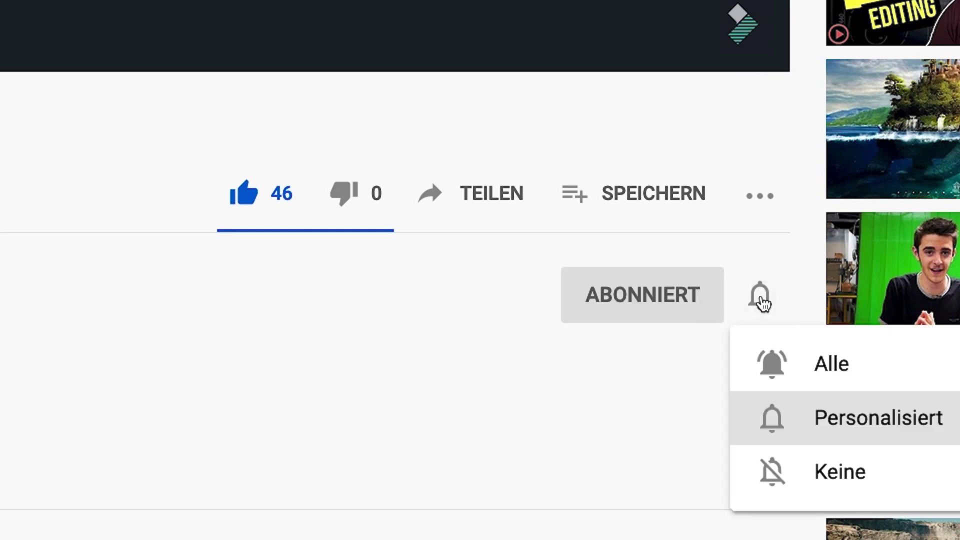
pyautogui.click(881, 367)
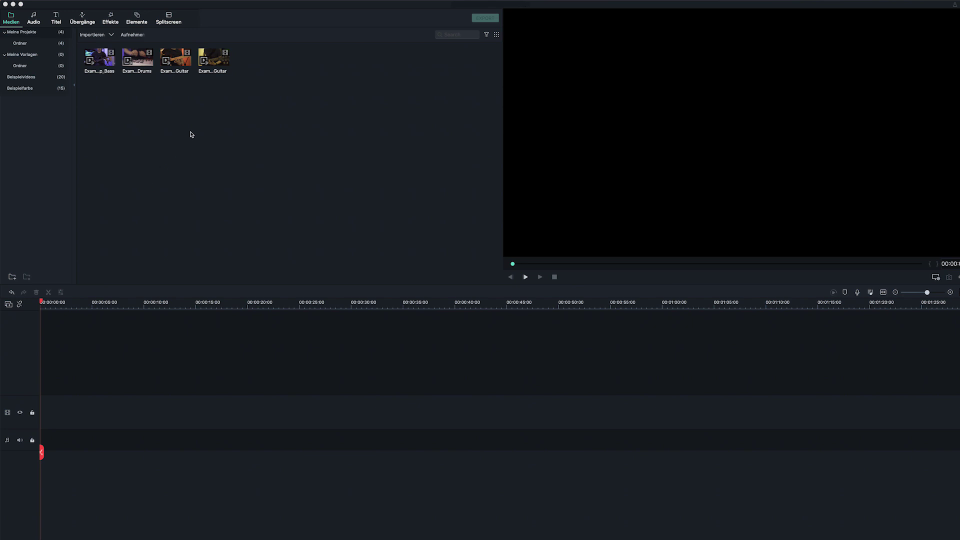
# - Add the four example clips to the timeline, matching the project settings to the media, and stack each on its own track at the start
pyautogui.moveTo(228, 83); pyautogui.dragTo(46, 415)
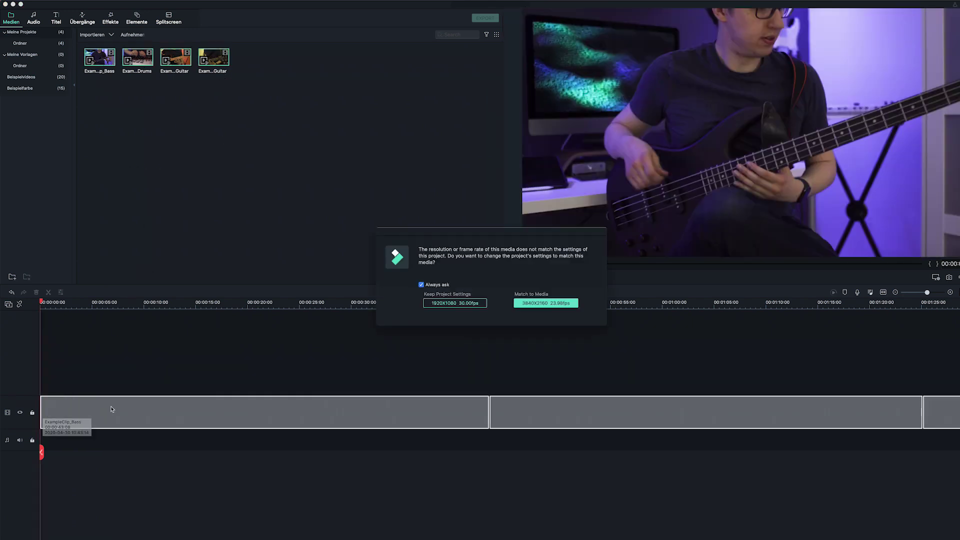
pyautogui.click(545, 303)
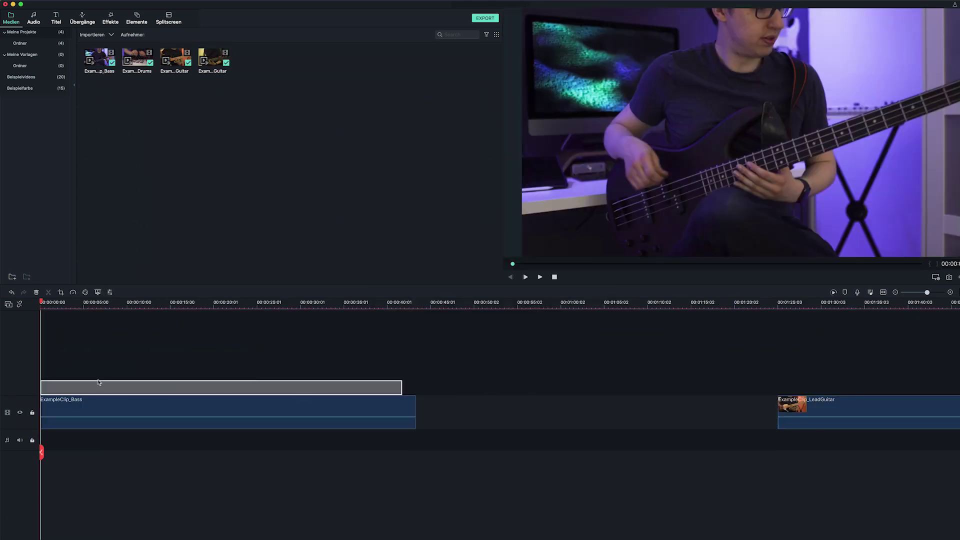
pyautogui.moveTo(802, 409); pyautogui.dragTo(63, 373)
pyautogui.rightClick(480, 427)
pyautogui.click(502, 431)
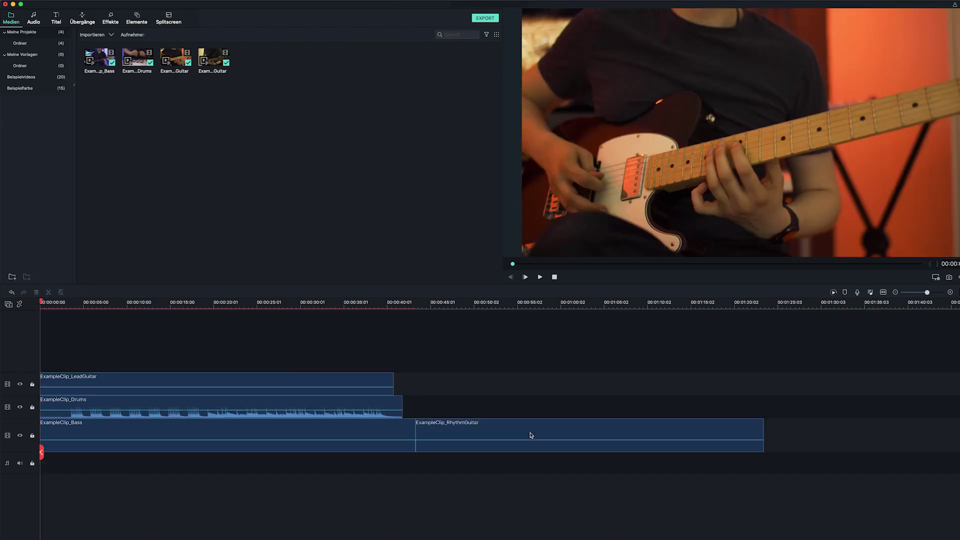
pyautogui.moveTo(532, 435); pyautogui.dragTo(157, 371)
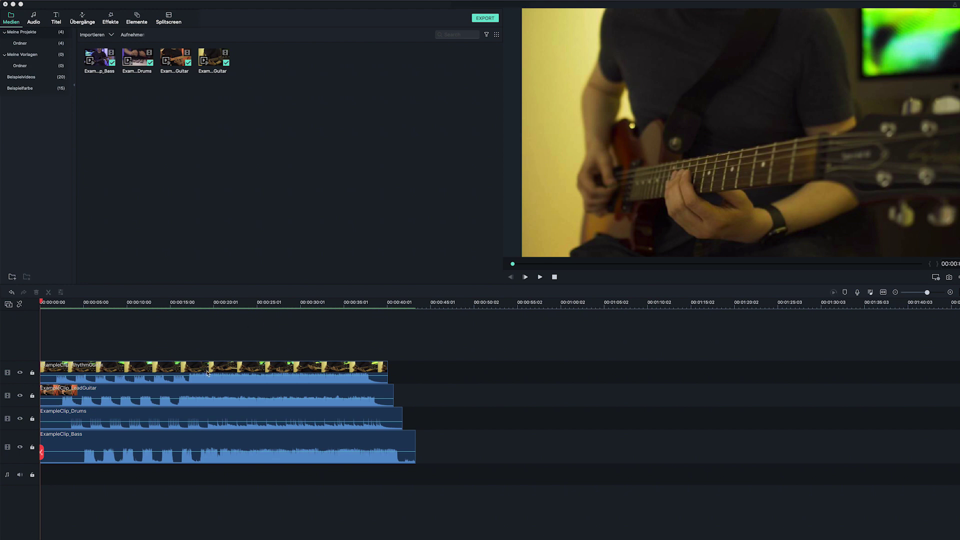
# - Synchronise the rhythm guitar, lead guitar and drums clips with the bass clip by shifting them until their audio waveforms line up
pyautogui.scroll(3, 198, 306)
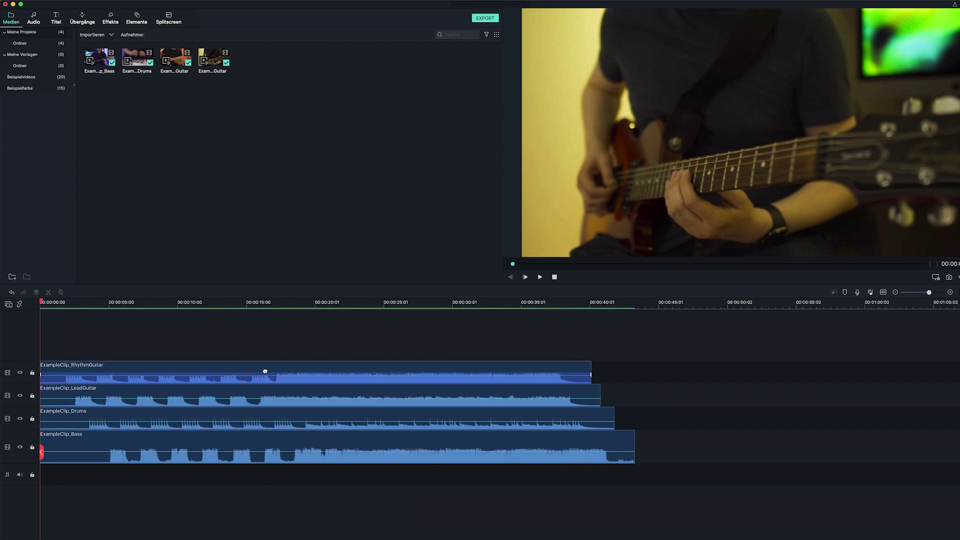
pyautogui.click(333, 364)
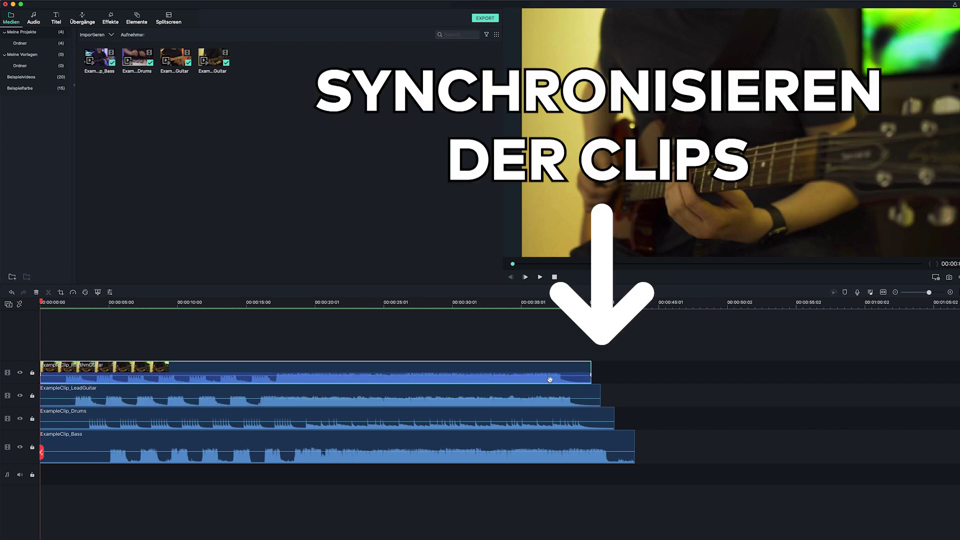
pyautogui.moveTo(547, 379); pyautogui.dragTo(583, 380)
pyautogui.moveTo(617, 301); pyautogui.dragTo(607, 303)
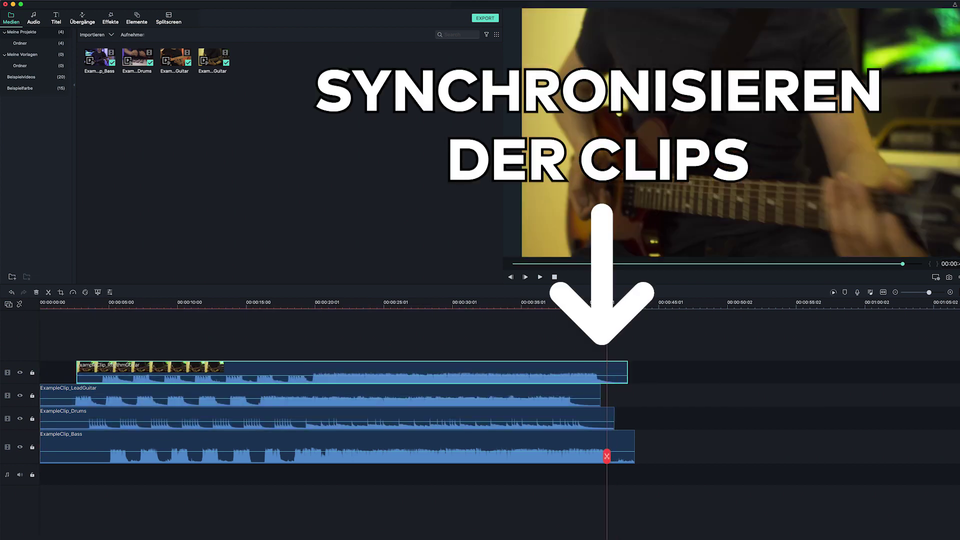
pyautogui.moveTo(583, 415); pyautogui.dragTo(628, 365)
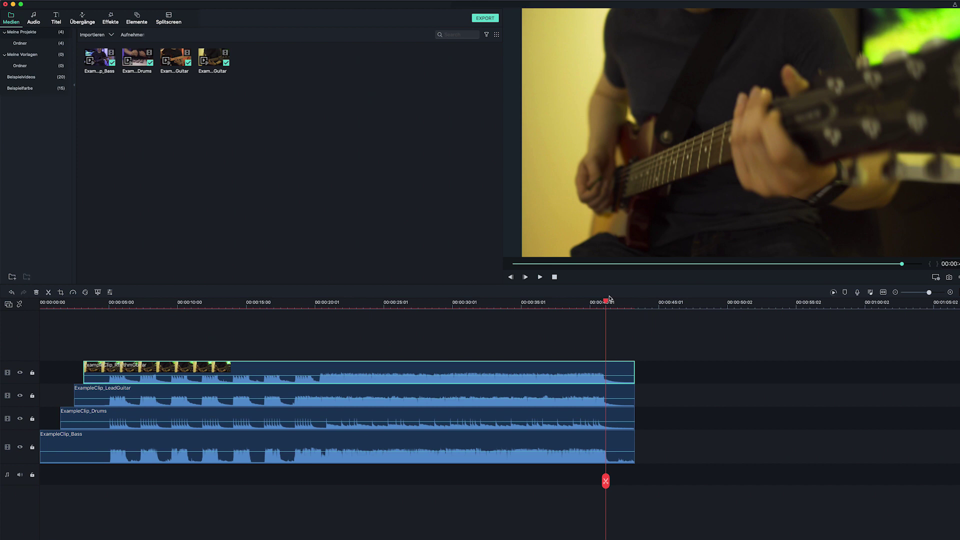
# - Play the timeline from about 15 seconds to check that the aligned clips are in sync
pyautogui.moveTo(605, 301); pyautogui.dragTo(257, 321)
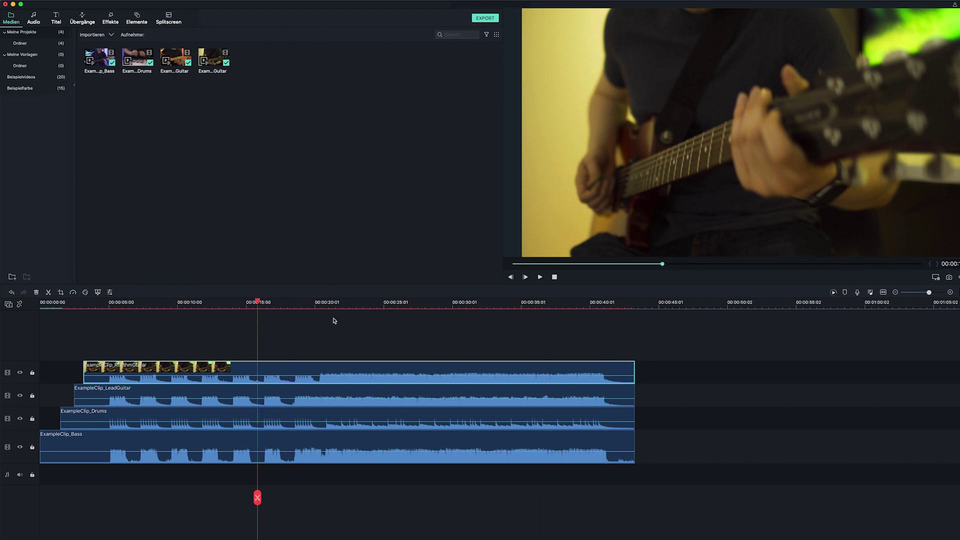
pyautogui.press('space')
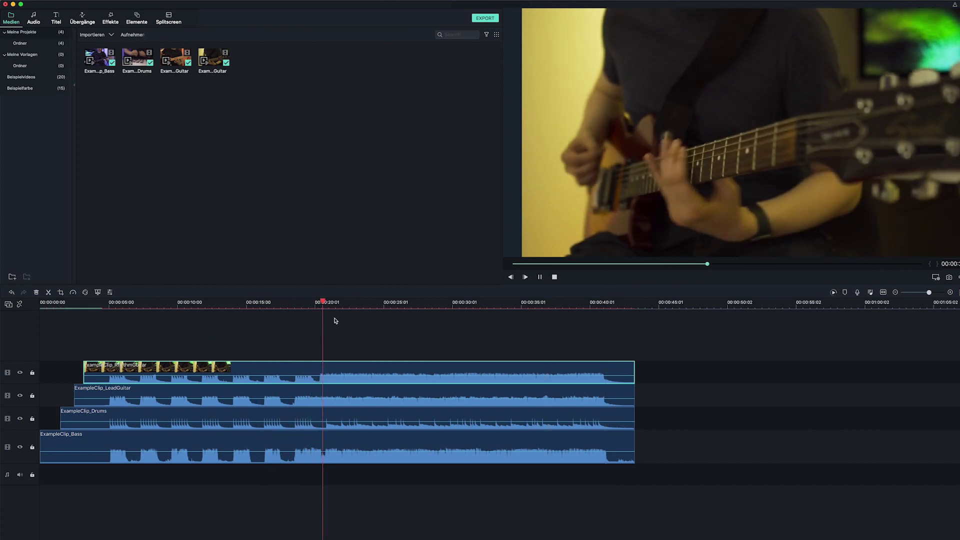
pyautogui.press('space')
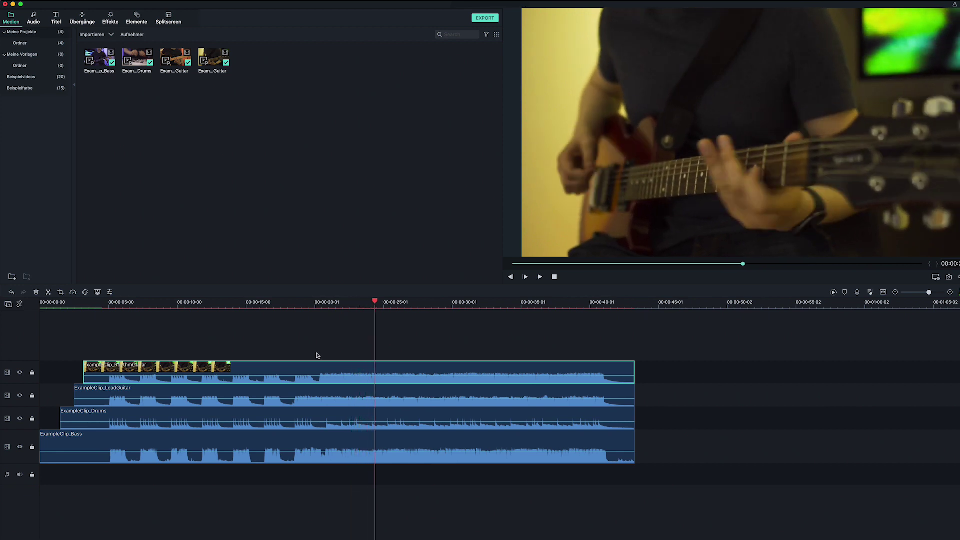
# - Lower the audio volume of the four clips, the bass to -4.2 dB, and play from about 20 seconds to check the level
pyautogui.moveTo(239, 376); pyautogui.dragTo(240, 377)
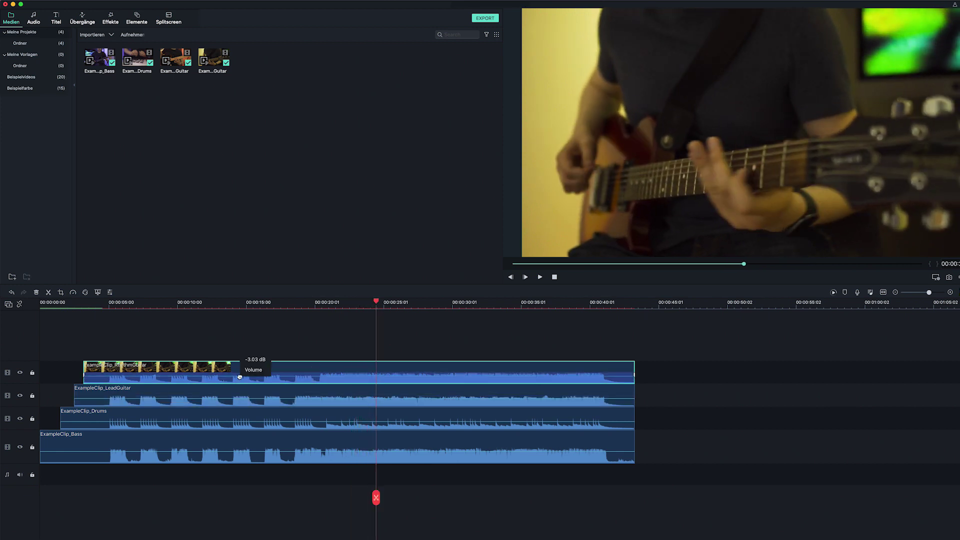
pyautogui.click(318, 302)
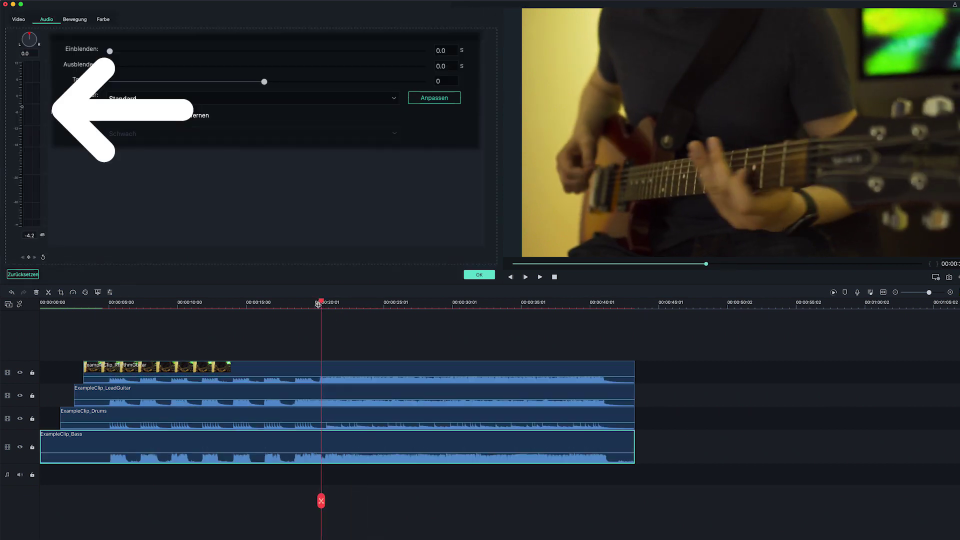
pyautogui.press('space')
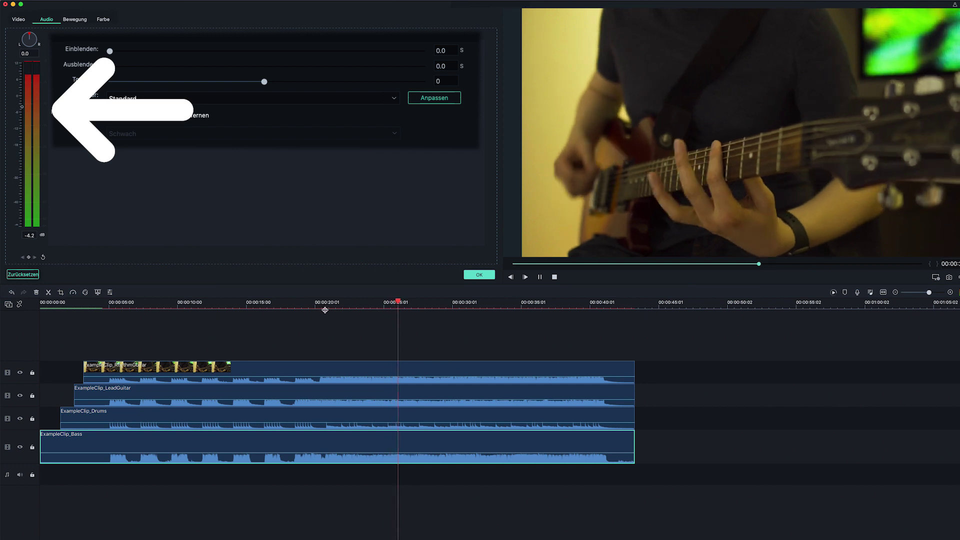
pyautogui.press('space')
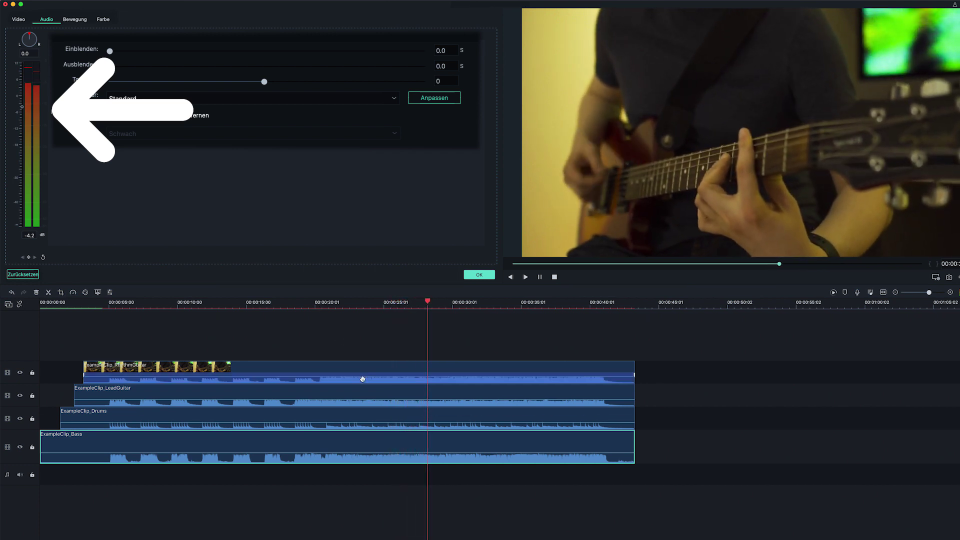
# - Trim the starts of the lead guitar, drums and bass clips to the rhythm guitar clip's start and remove the gap before them
pyautogui.moveTo(75, 389); pyautogui.dragTo(83, 389)
pyautogui.moveTo(61, 415); pyautogui.dragTo(83, 412)
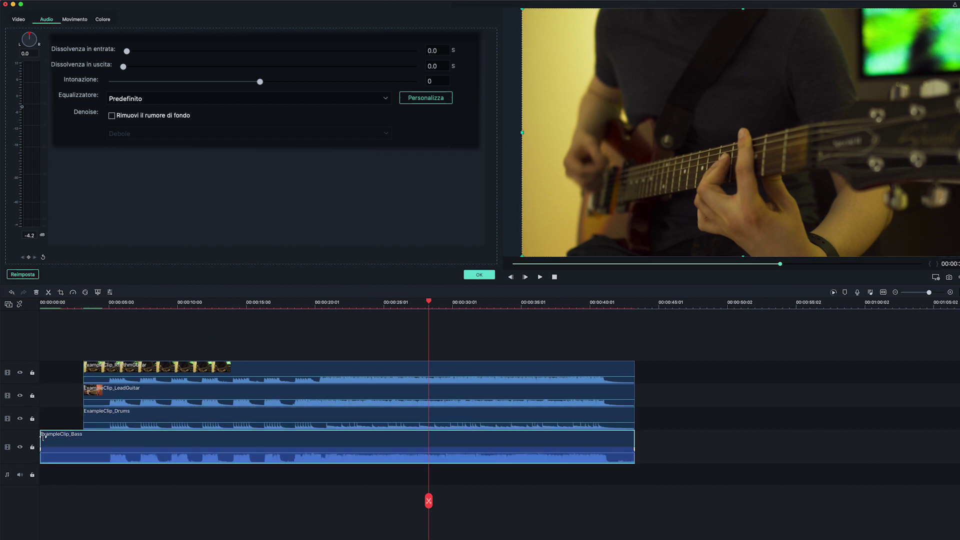
pyautogui.moveTo(41, 435); pyautogui.dragTo(83, 436)
pyautogui.rightClick(68, 423)
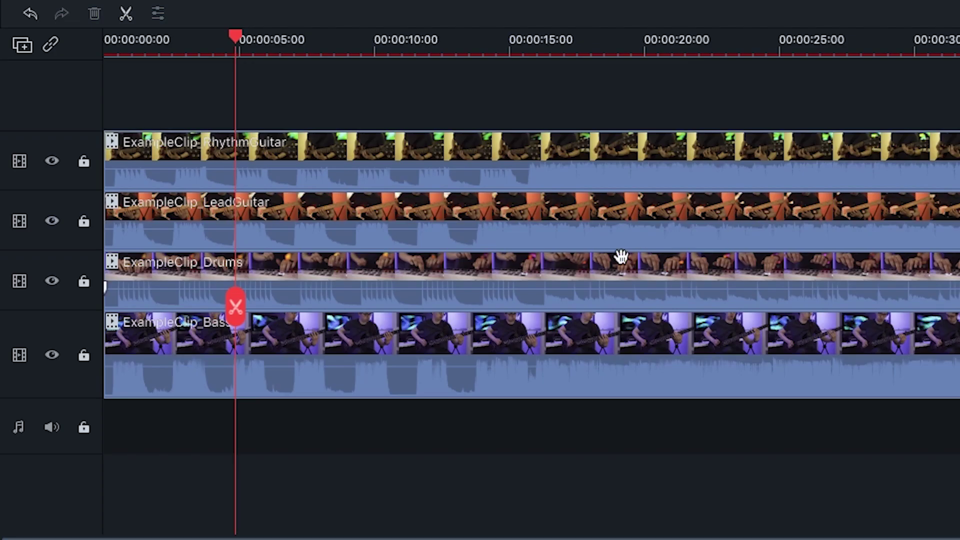
# - Mute the lead guitar, drums and bass clips, leaving only the rhythm guitar clip audible
pyautogui.click(452, 217)
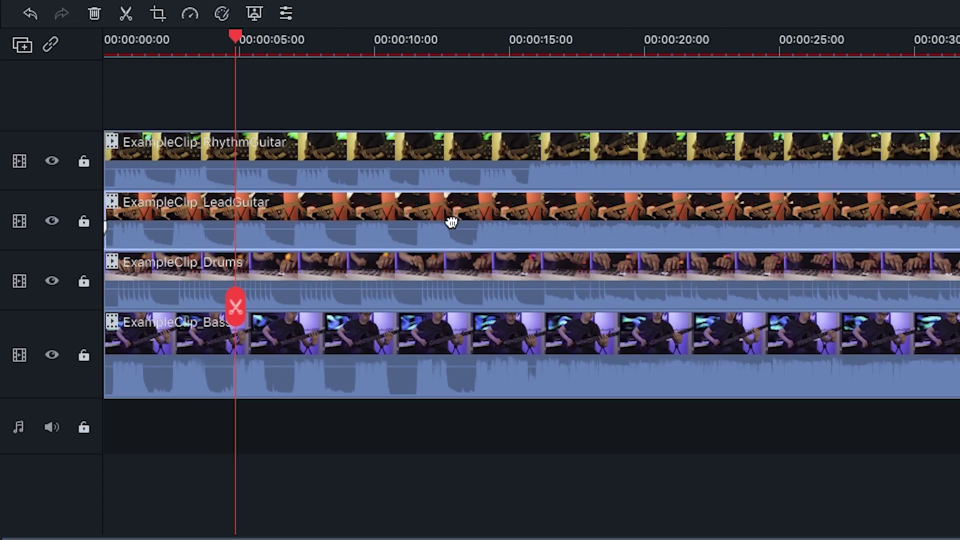
pyautogui.rightClick(388, 208)
pyautogui.click(487, 323)
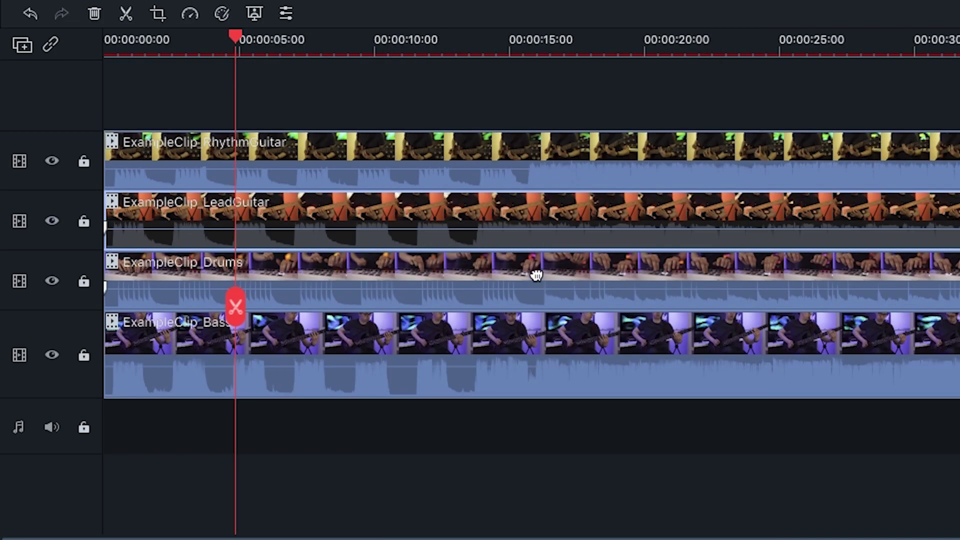
pyautogui.rightClick(418, 275)
pyautogui.click(436, 320)
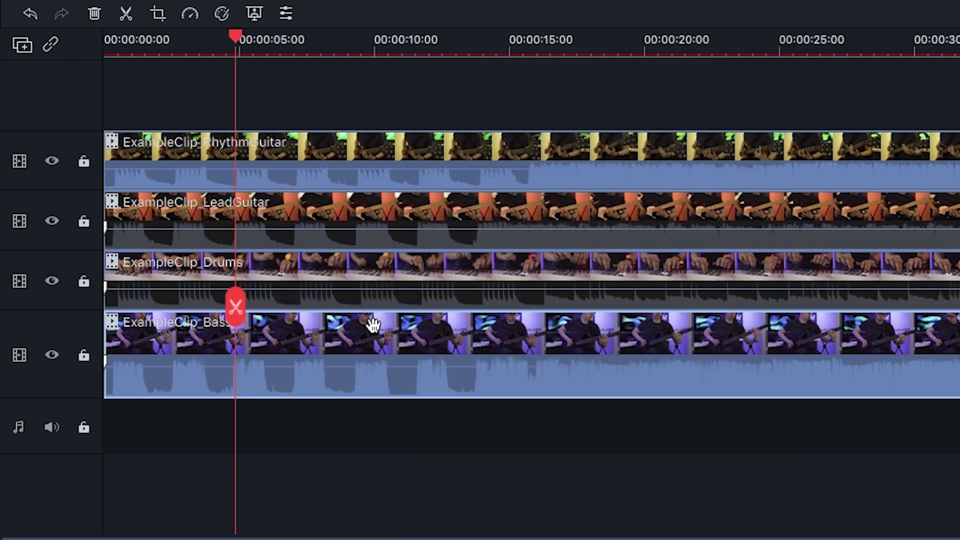
pyautogui.rightClick(371, 325)
pyautogui.click(426, 319)
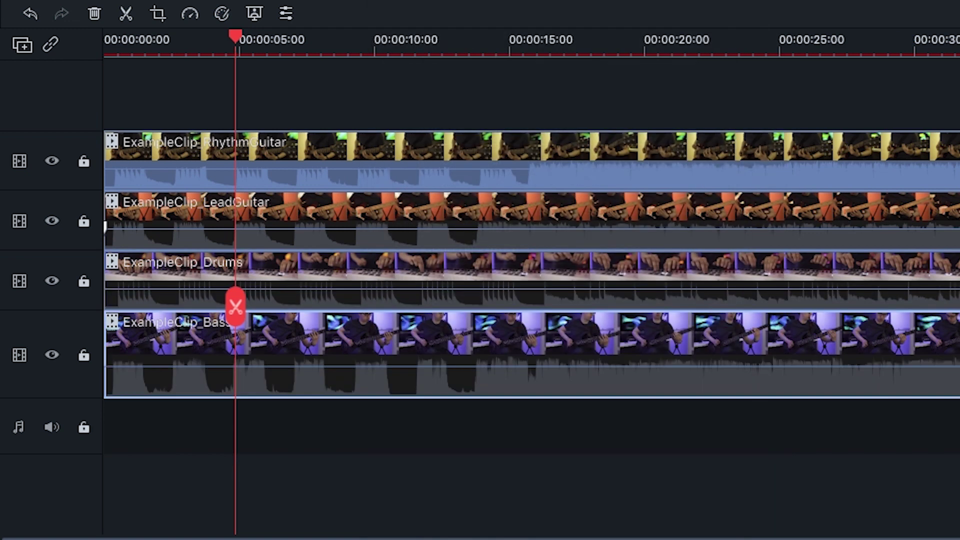
pyautogui.press('Escape')
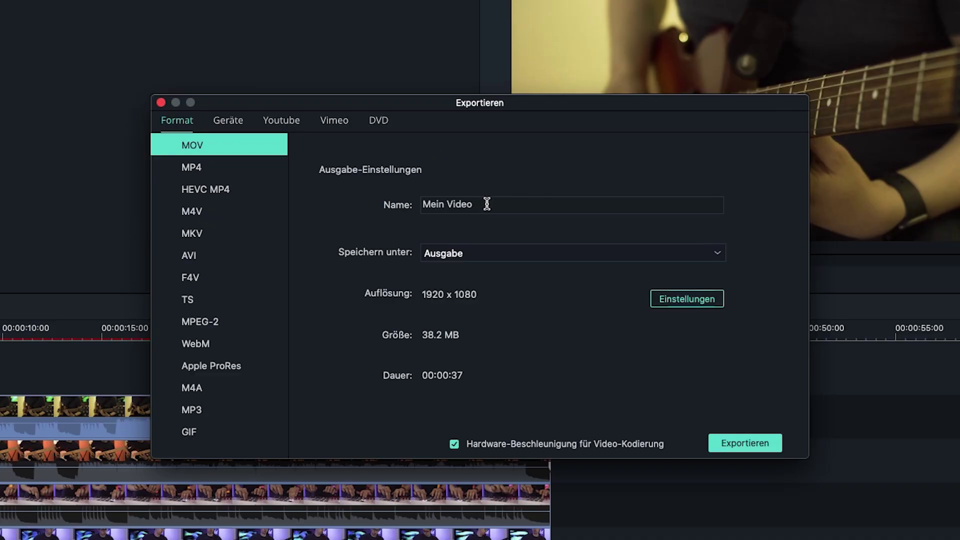
# - Export the rhythm guitar video as a MOV file named "1 RythmGuitar" with the quality set to "Beste"
pyautogui.moveTo(487, 203); pyautogui.dragTo(335, 194)
pyautogui.write('1')
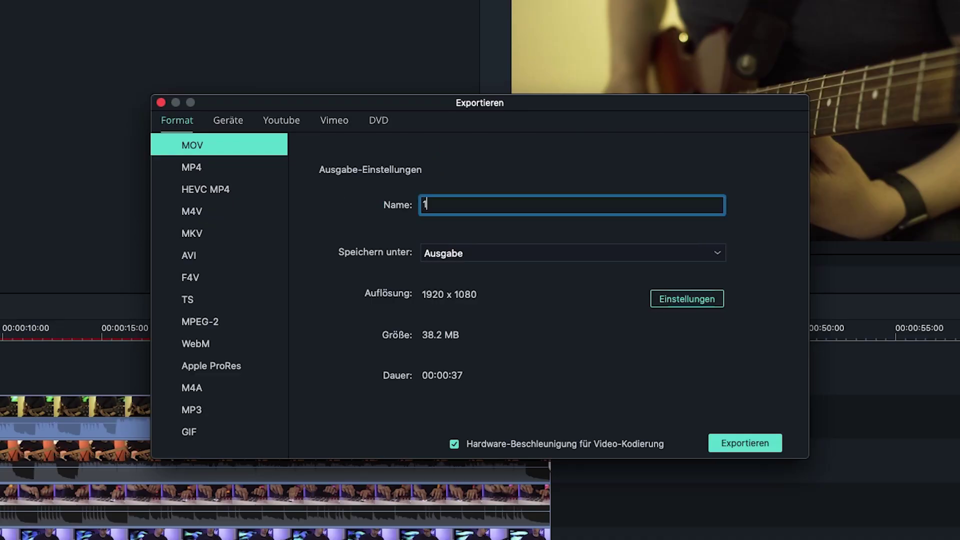
pyautogui.write(' RythmGuitar')
pyautogui.click(695, 299)
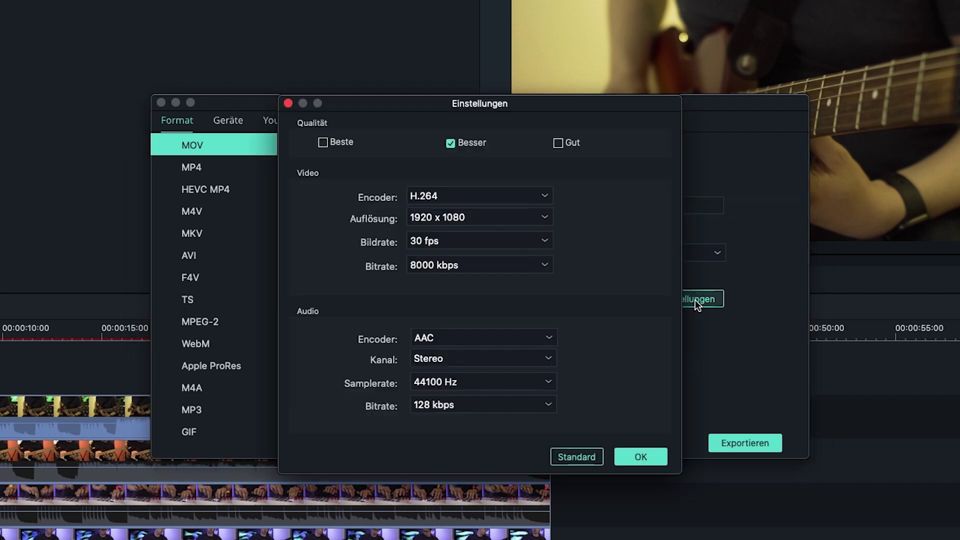
pyautogui.click(403, 144)
pyautogui.click(636, 456)
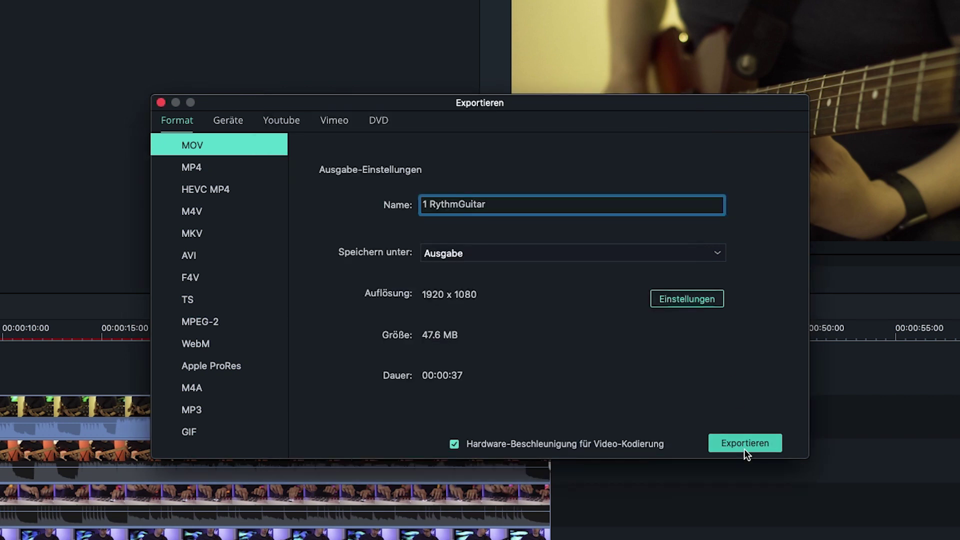
pyautogui.click(745, 449)
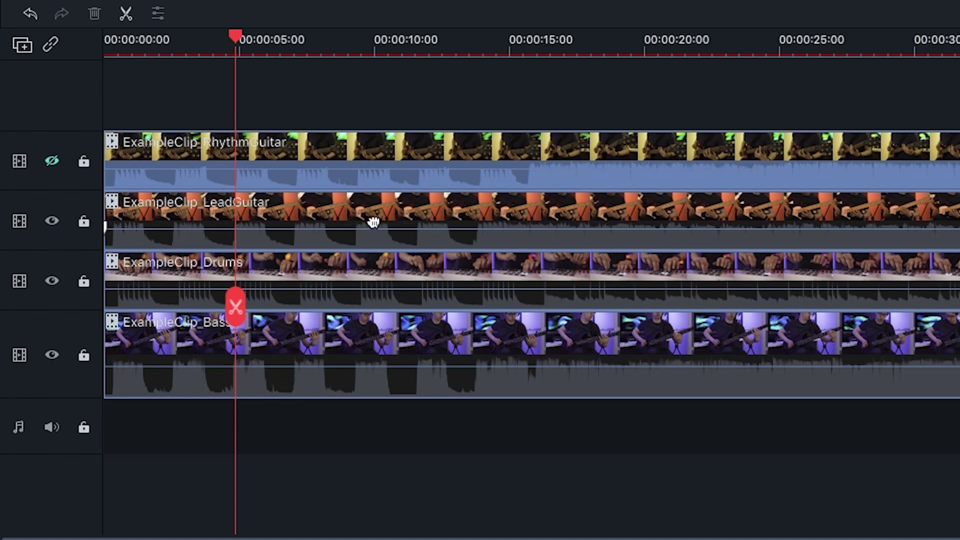
# - Unmute the lead guitar clip and mute the rhythm guitar clip
pyautogui.rightClick(373, 222)
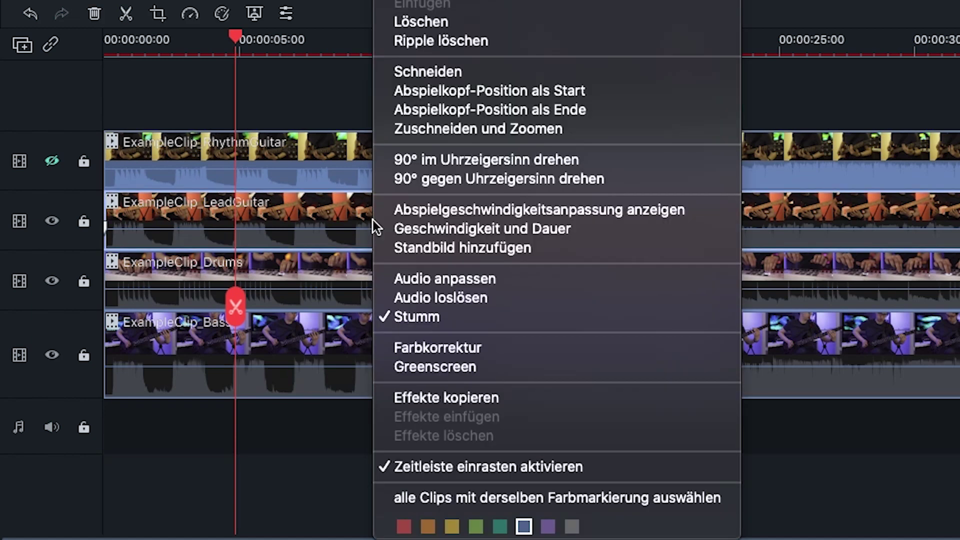
pyautogui.click(439, 316)
pyautogui.rightClick(513, 161)
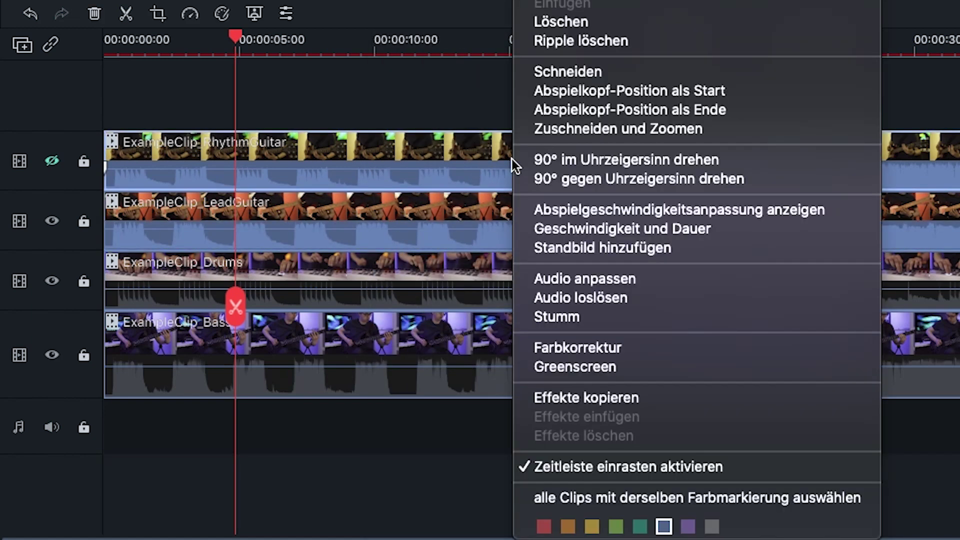
pyautogui.click(579, 320)
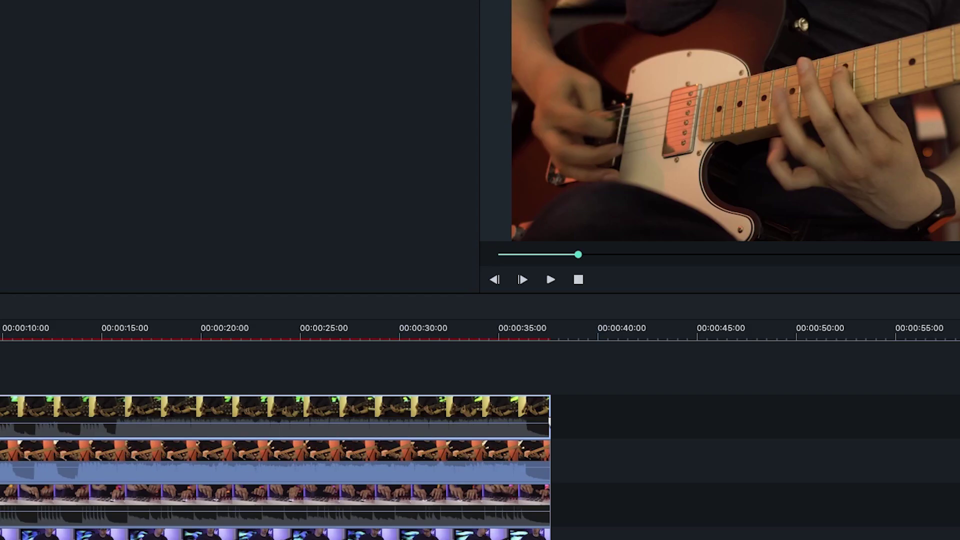
# - Export the lead guitar video as a MOV file named "2 LeadGuitar"
pyautogui.press('super+e')
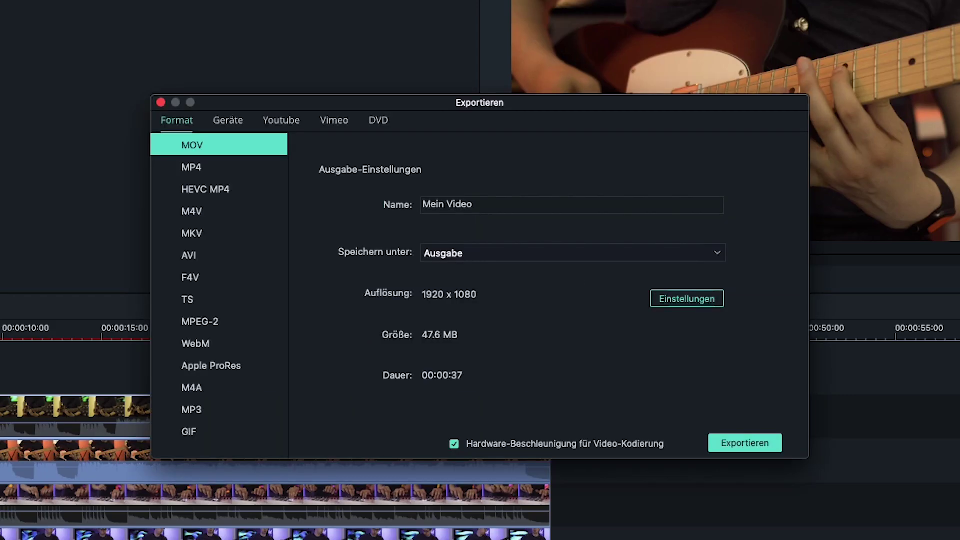
pyautogui.press('BackSpace')
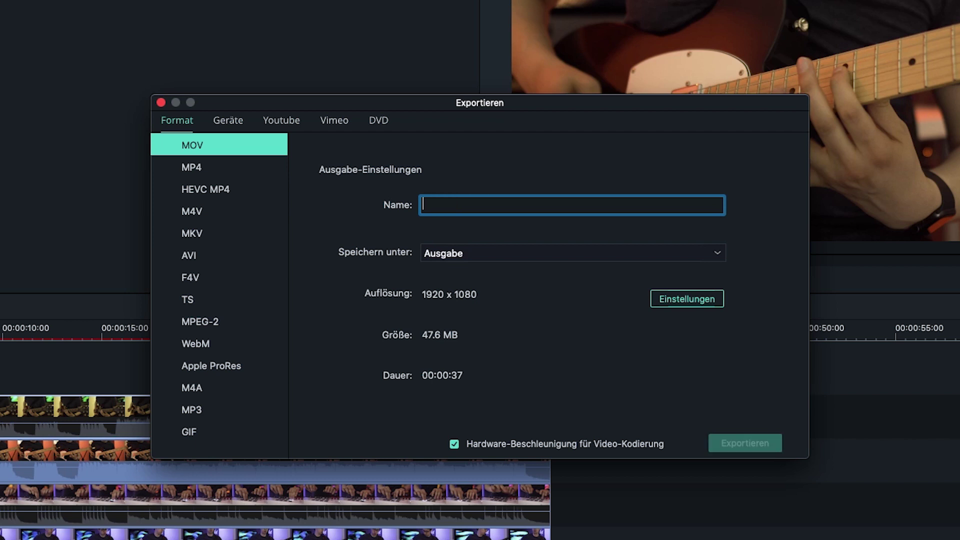
pyautogui.write('2 LeadGuitar')
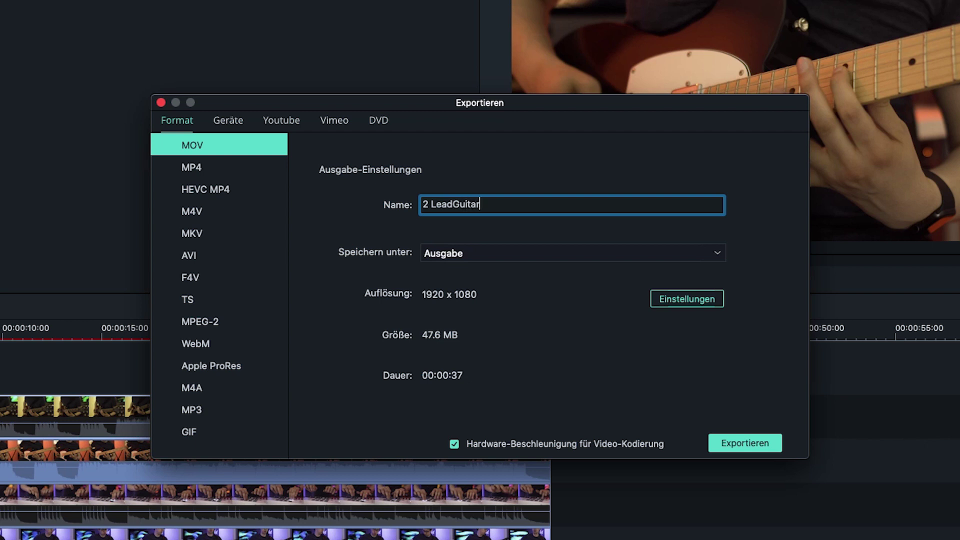
pyautogui.click(740, 448)
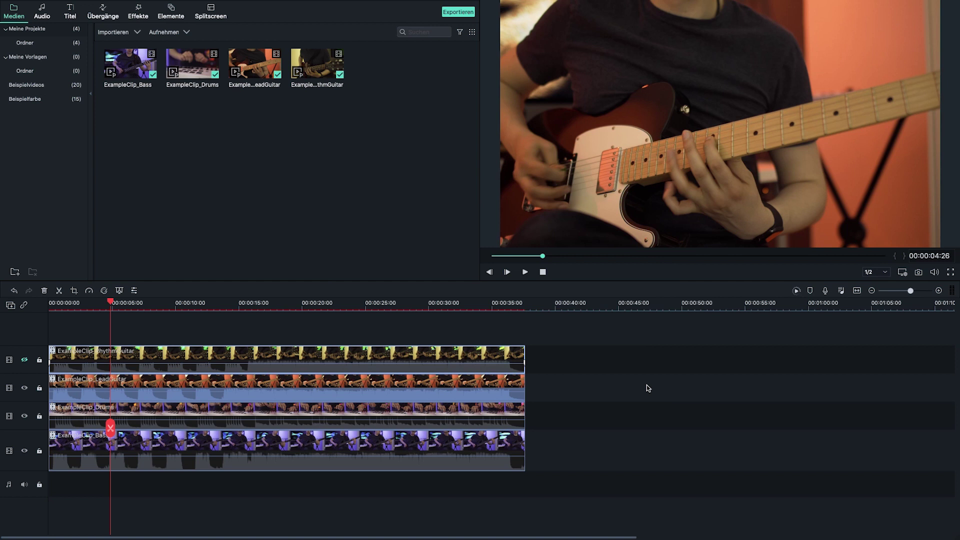
# - Import the four videos 1-RythmGuitar.mov, 2-Lead Guitar.mov, 3-Dums.mov and 4-Bass.mov from the Assets folder
pyautogui.click(648, 388)
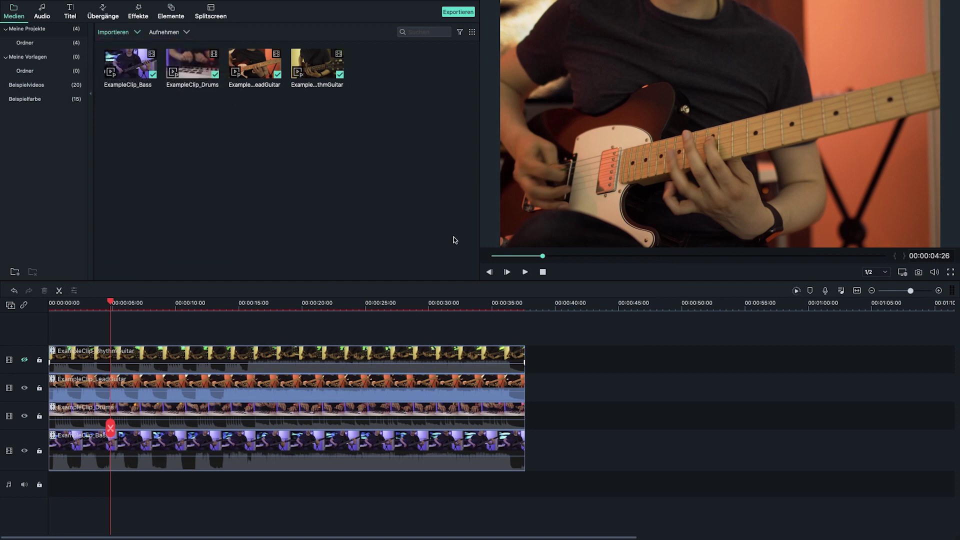
pyautogui.click(210, 51)
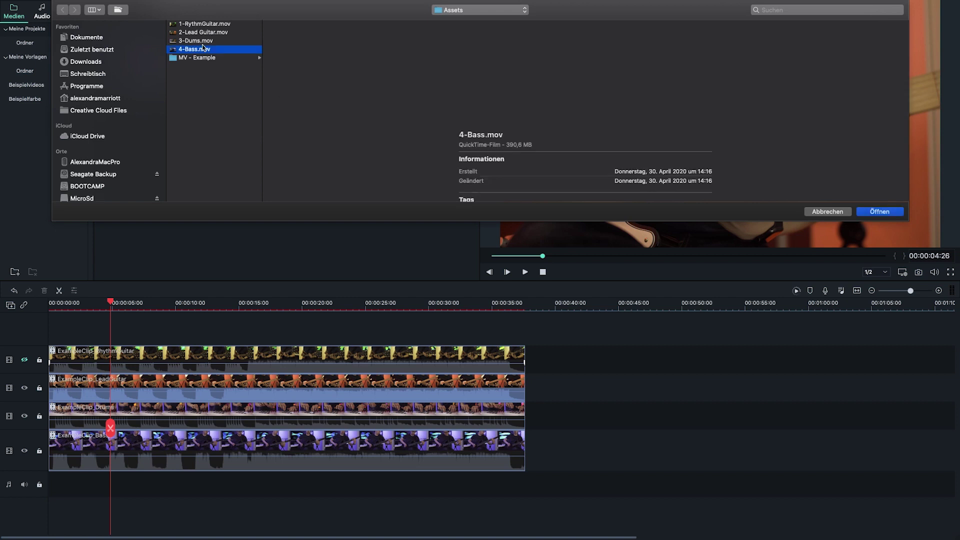
pyautogui.keyDown('shift'); pyautogui.click(203, 24); pyautogui.keyUp('shift')
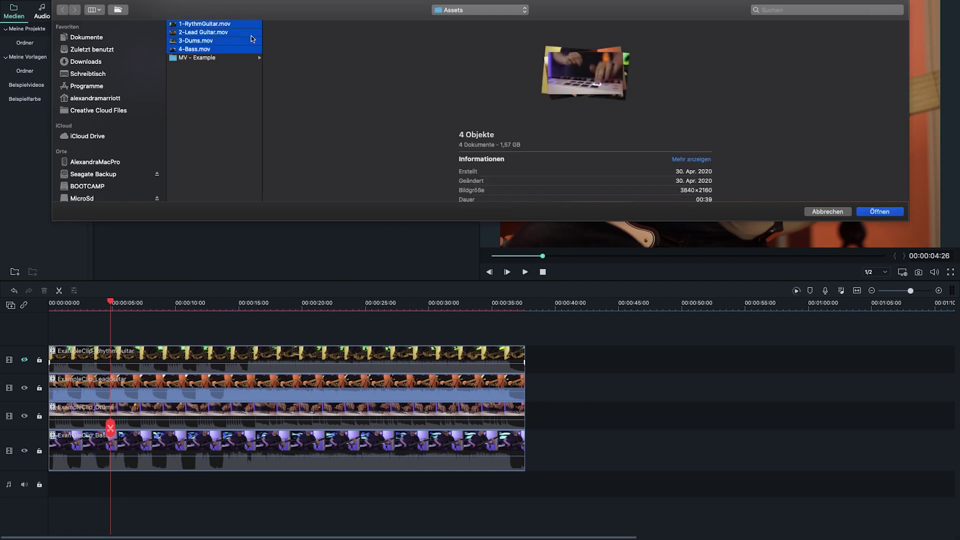
pyautogui.click(890, 211)
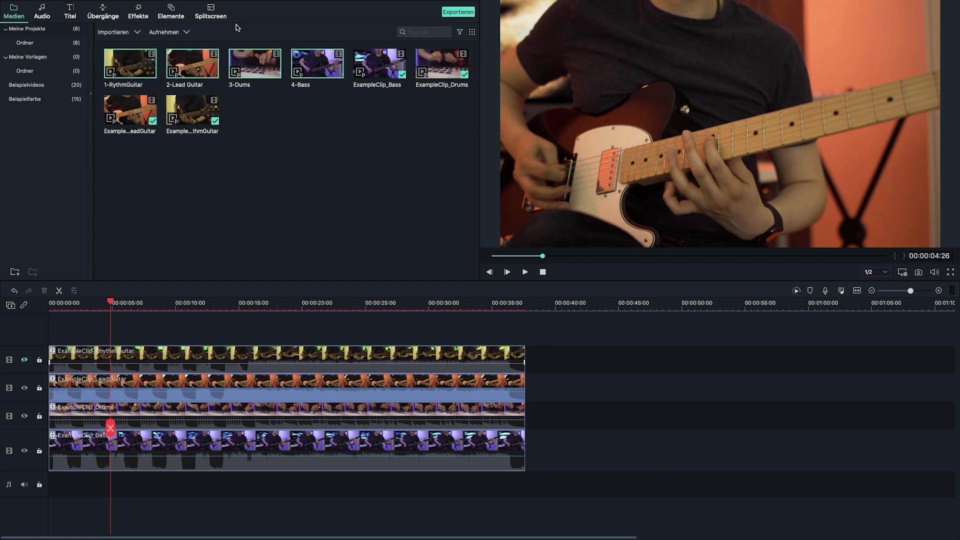
# - Place the four-quadrant split screen "Geteilter Bildschirm 18" behind the bass clip on its track and open its advanced editing
pyautogui.click(211, 12)
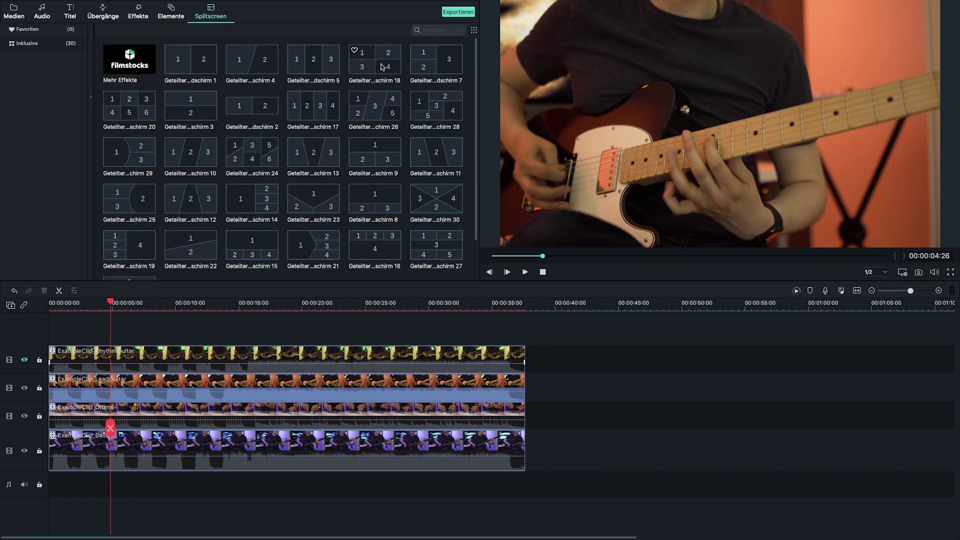
pyautogui.moveTo(382, 67); pyautogui.dragTo(581, 446)
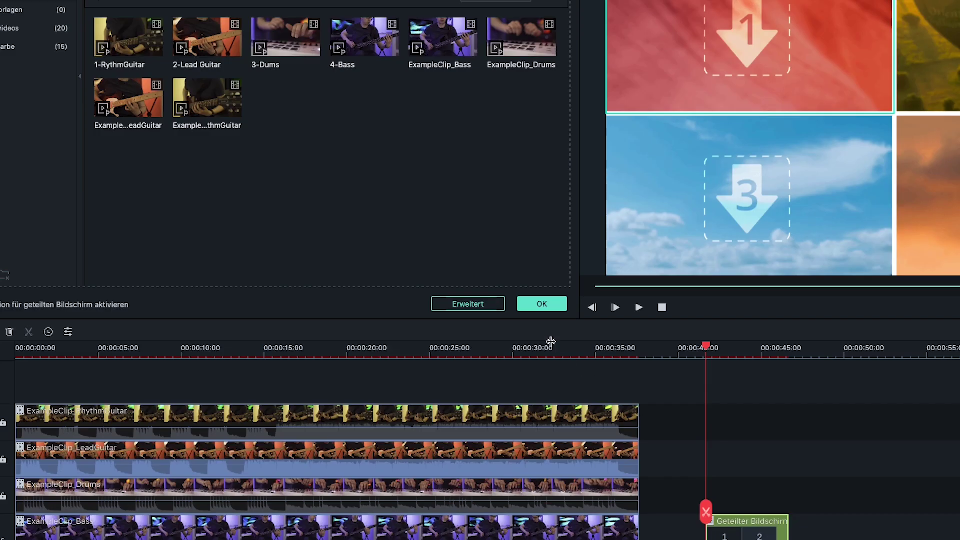
pyautogui.click(488, 306)
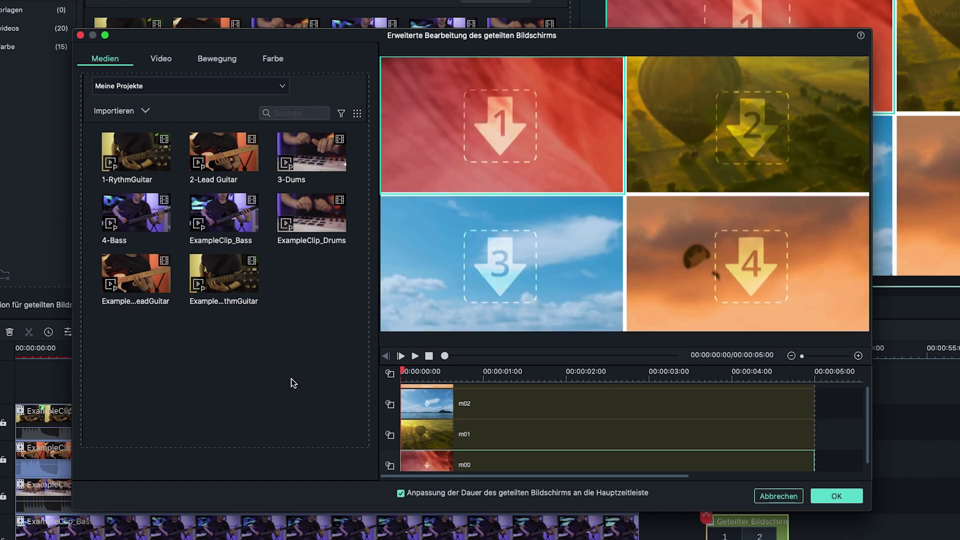
# - Fill split screen area 1 with 4-Bass, area 2 with 1-RythmGuitar, area 3 with 3-Dums and area 4 with 2-Lead Guitar
pyautogui.moveTo(140, 220); pyautogui.dragTo(497, 160)
pyautogui.moveTo(148, 162); pyautogui.dragTo(709, 148)
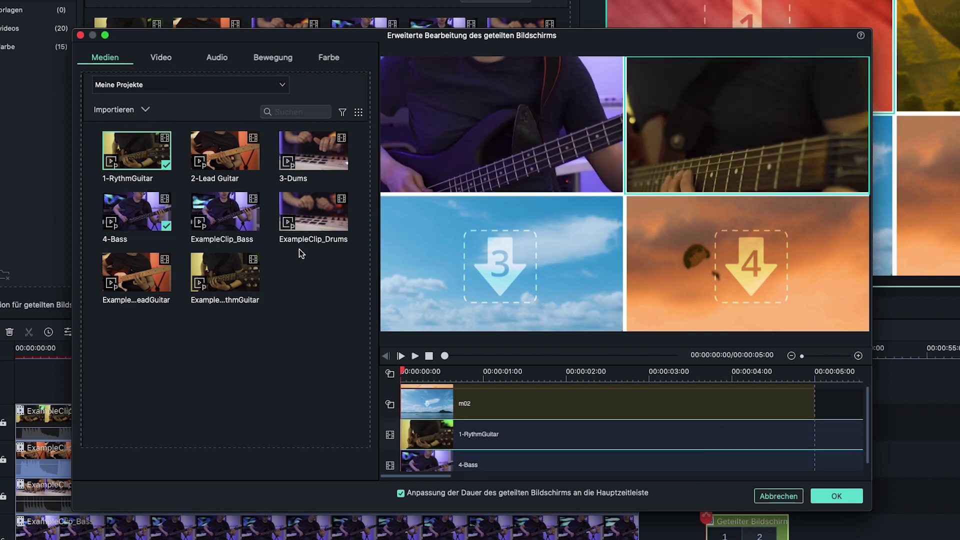
pyautogui.moveTo(329, 150); pyautogui.dragTo(505, 260)
pyautogui.moveTo(225, 151); pyautogui.dragTo(720, 286)
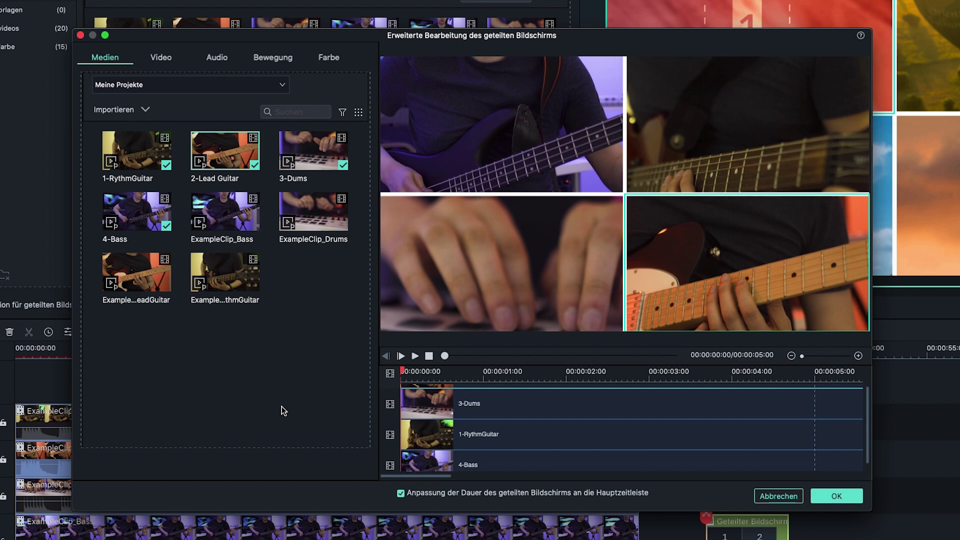
# - Play the split screen, try a different volume for the lead guitar clip and reset it
pyautogui.click(414, 356)
pyautogui.click(217, 59)
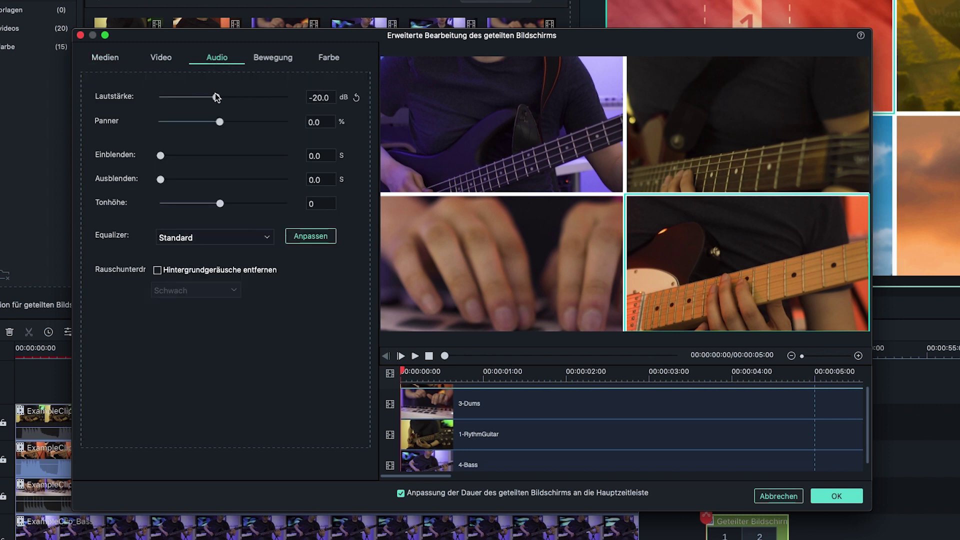
pyautogui.moveTo(215, 93); pyautogui.dragTo(242, 96)
pyautogui.click(357, 98)
# - Scale the bass clip down to 51.1 % and the rhythm guitar clip to 51.0 % within their split screen areas
pyautogui.click(161, 57)
pyautogui.click(210, 155)
pyautogui.moveTo(210, 157); pyautogui.dragTo(200, 157)
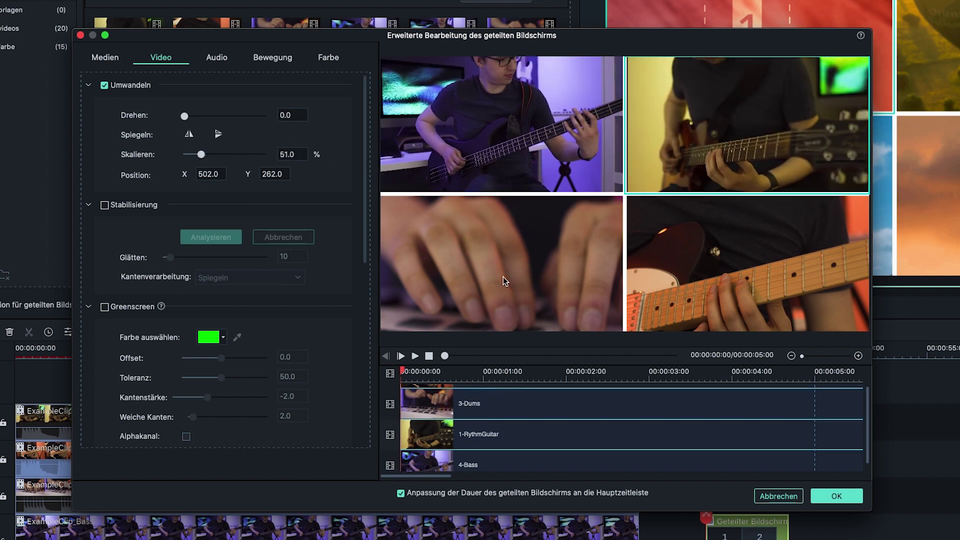
# - Reduce the drums clip's scale in its split screen area and set the lead guitar clip's scale to 53.5 %
pyautogui.click(503, 279)
pyautogui.moveTo(220, 155); pyautogui.dragTo(203, 153)
pyautogui.click(670, 163)
pyautogui.click(516, 229)
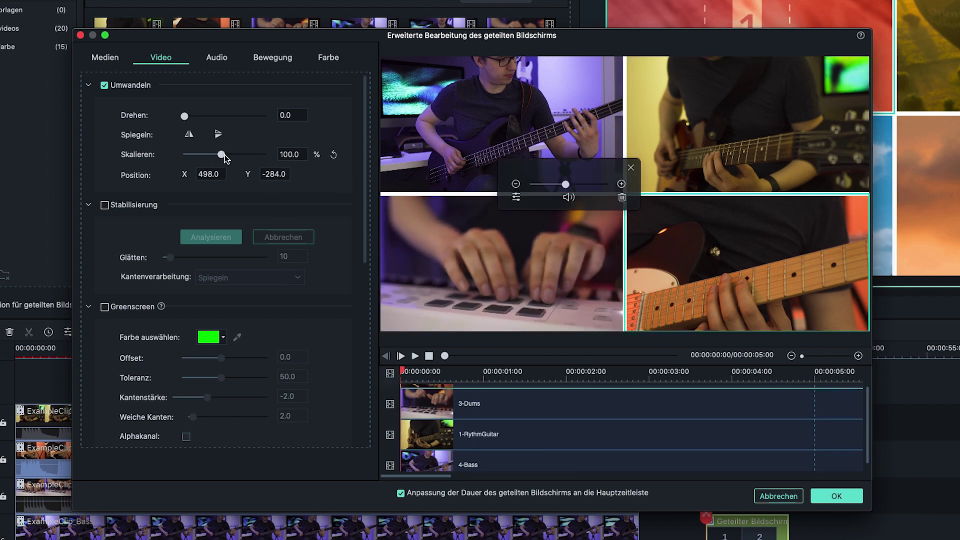
pyautogui.moveTo(224, 157); pyautogui.dragTo(203, 155)
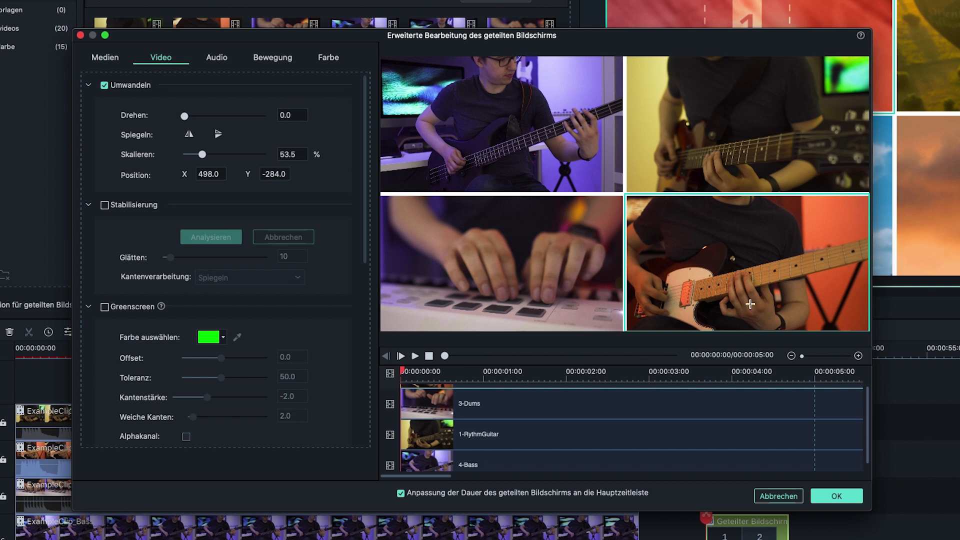
# - Trim the split screen clips' starts for staggered entries: lead guitar at about 1.5 seconds, rhythm guitar at 00:00:02:20, and bass after them
pyautogui.scroll(2, 520, 415)
pyautogui.moveTo(407, 398); pyautogui.dragTo(527, 394)
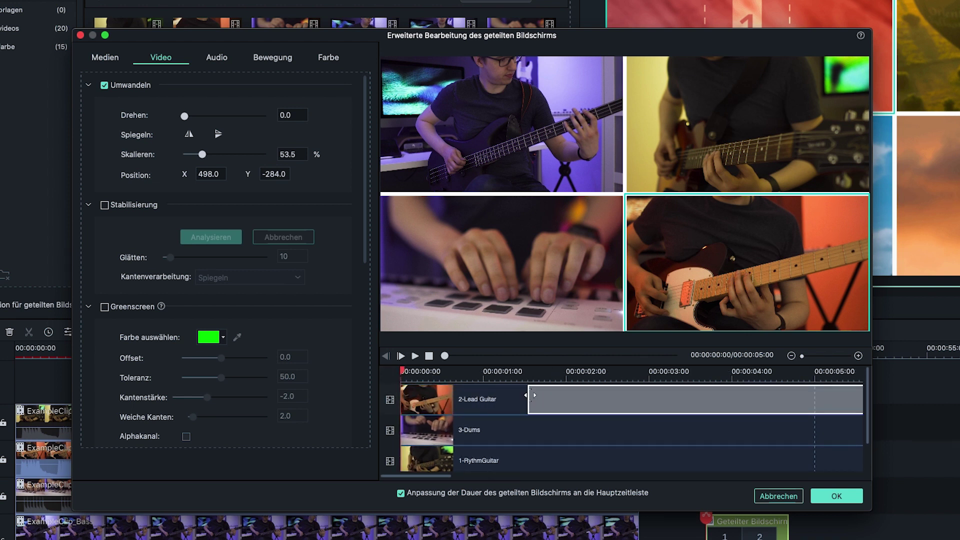
pyautogui.scroll(-1, 422, 448)
pyautogui.click(622, 437)
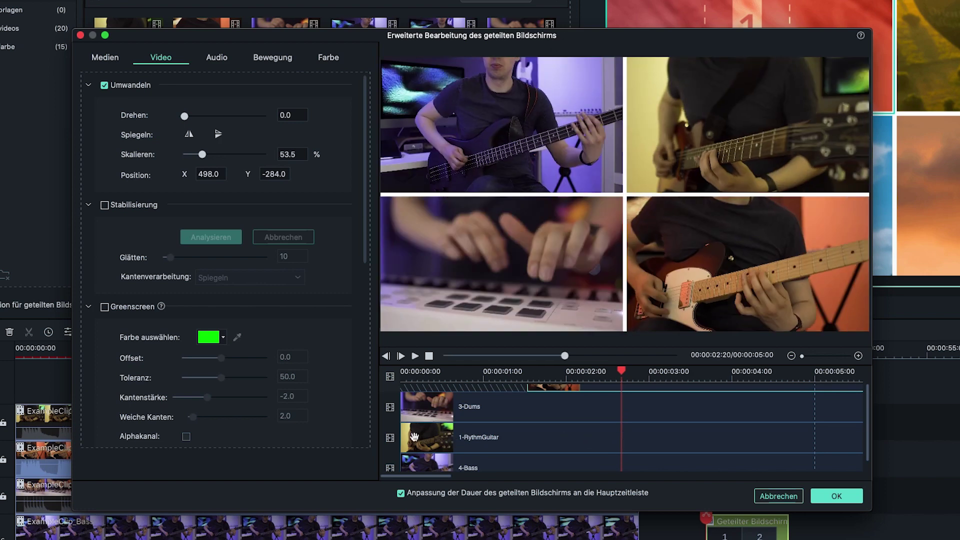
pyautogui.moveTo(401, 438); pyautogui.dragTo(635, 438)
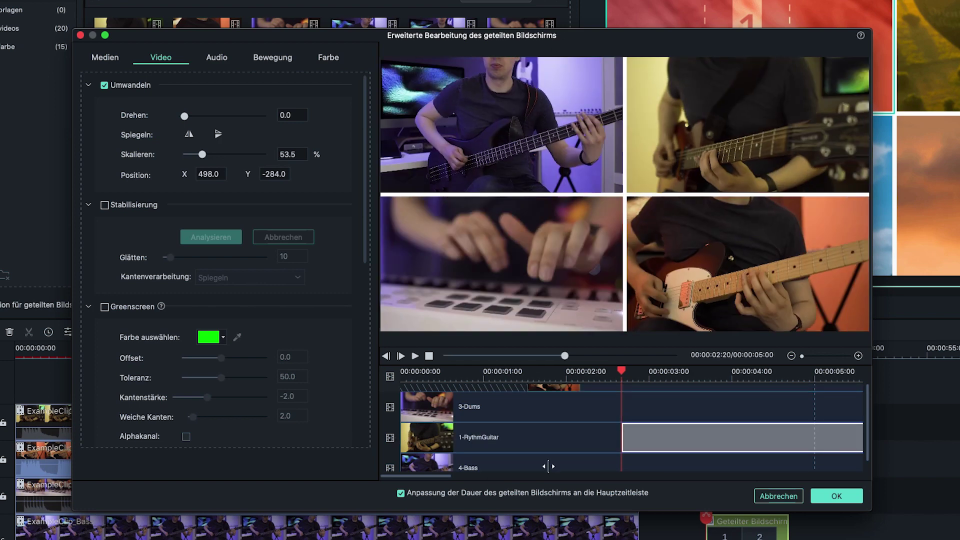
pyautogui.scroll(-1, 549, 466)
pyautogui.moveTo(734, 450); pyautogui.dragTo(533, 435)
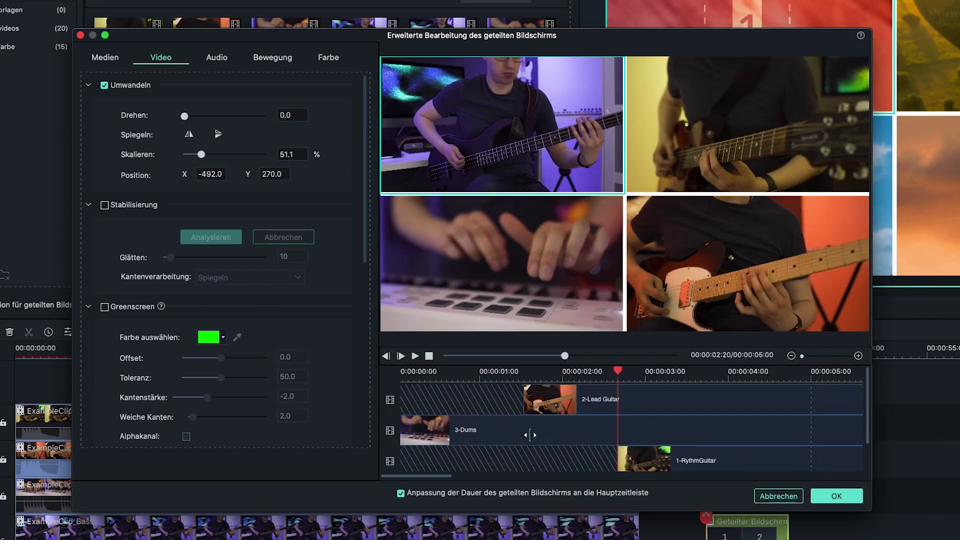
# - Play the split screen from its start to check the staggered entries, and apply the advanced edits
pyautogui.click(459, 376)
pyautogui.click(428, 357)
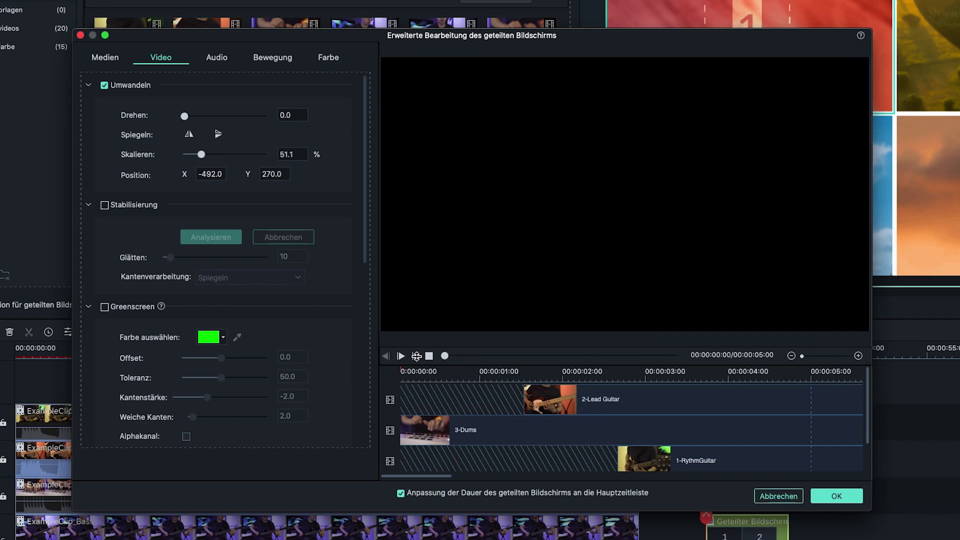
pyautogui.click(416, 356)
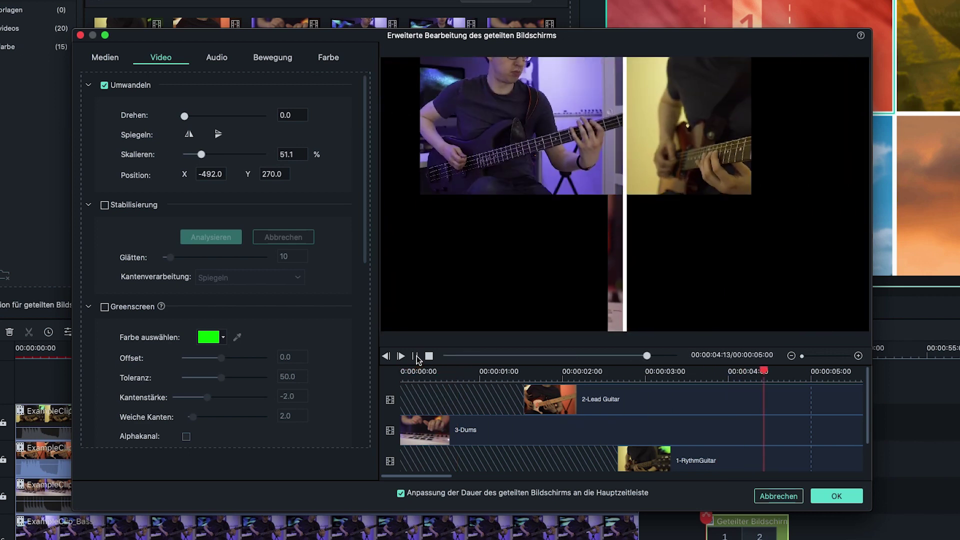
pyautogui.click(416, 356)
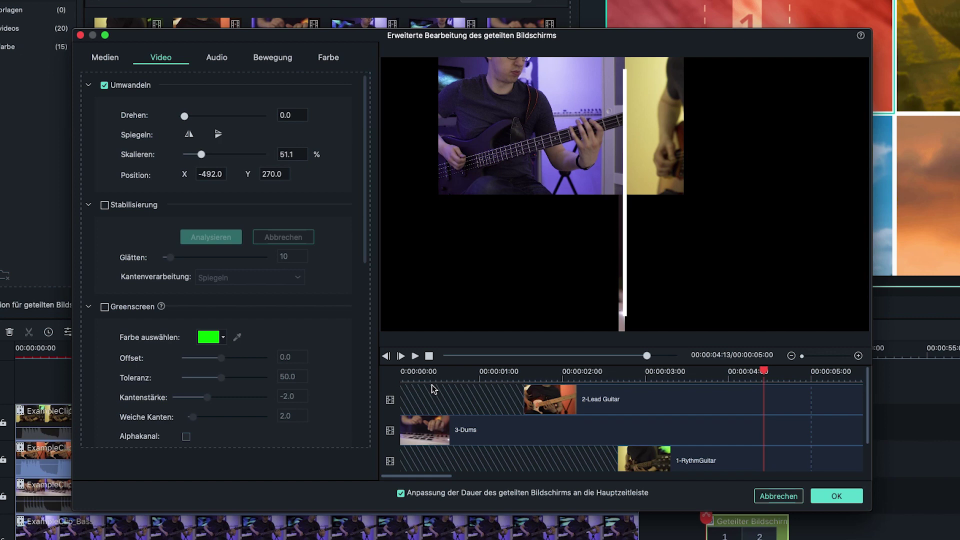
pyautogui.click(837, 496)
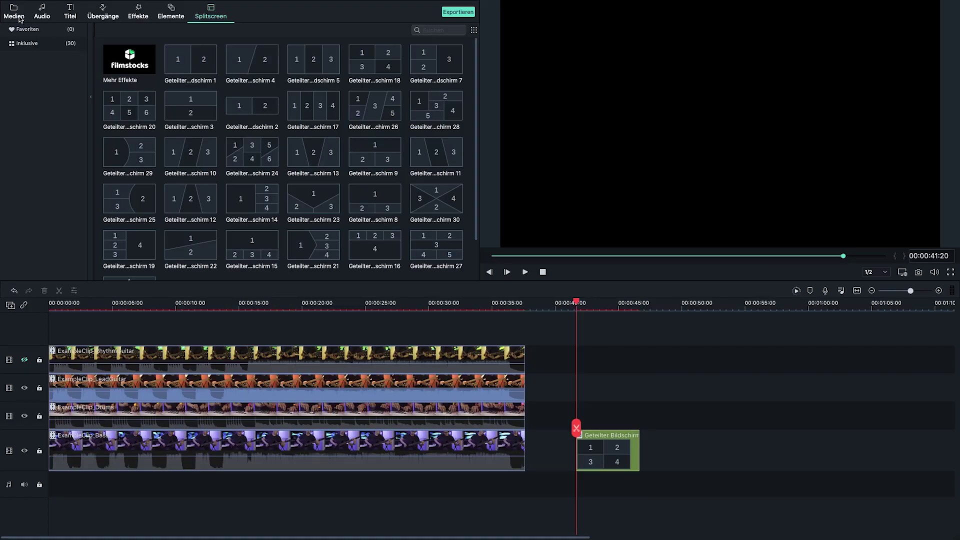
# - Add a white sample colour clip to the timeline above the start of the split screen
pyautogui.click(13, 12)
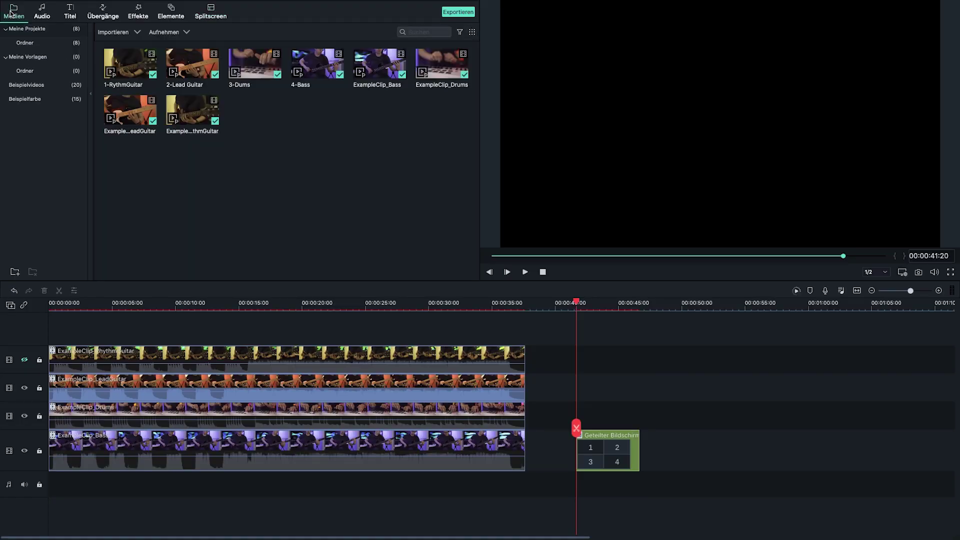
pyautogui.click(13, 99)
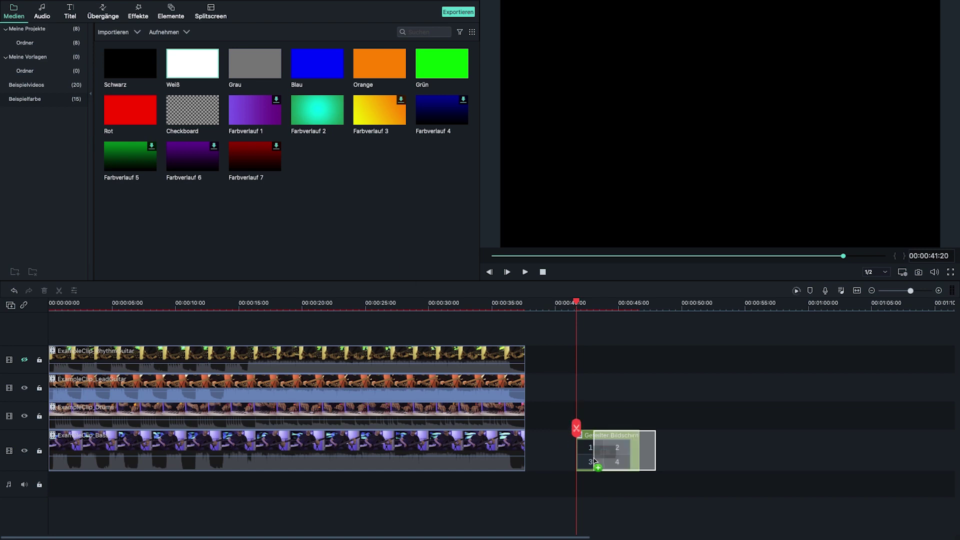
pyautogui.moveTo(605, 379); pyautogui.dragTo(605, 378)
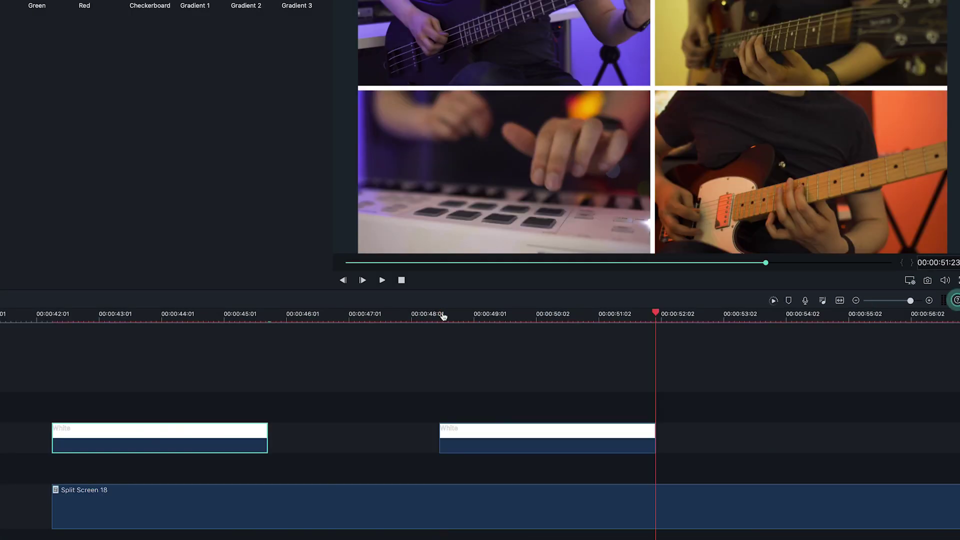
# - Stack a second white clip above the first, ending at about 48.7 seconds, and position it over the rhythm guitar quadrant
pyautogui.moveTo(650, 436); pyautogui.dragTo(454, 407)
pyautogui.click(294, 312)
pyautogui.doubleClick(295, 406)
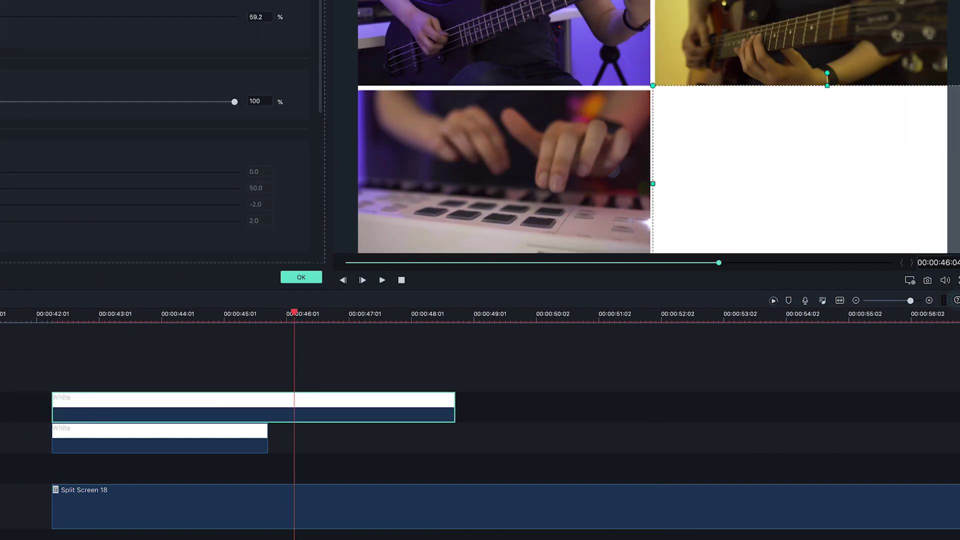
pyautogui.moveTo(2, 34); pyautogui.dragTo(473, 36)
# - Paste a third white clip on the track above, extend it to about 52.8 seconds and position it over the bass quadrant
pyautogui.click(484, 314)
pyautogui.press('super+v')
pyautogui.moveTo(559, 407); pyautogui.dragTo(129, 387)
pyautogui.moveTo(455, 392); pyautogui.dragTo(709, 365)
pyautogui.click(541, 314)
pyautogui.doubleClick(541, 391)
pyautogui.moveTo(673, 43); pyautogui.dragTo(551, 42)
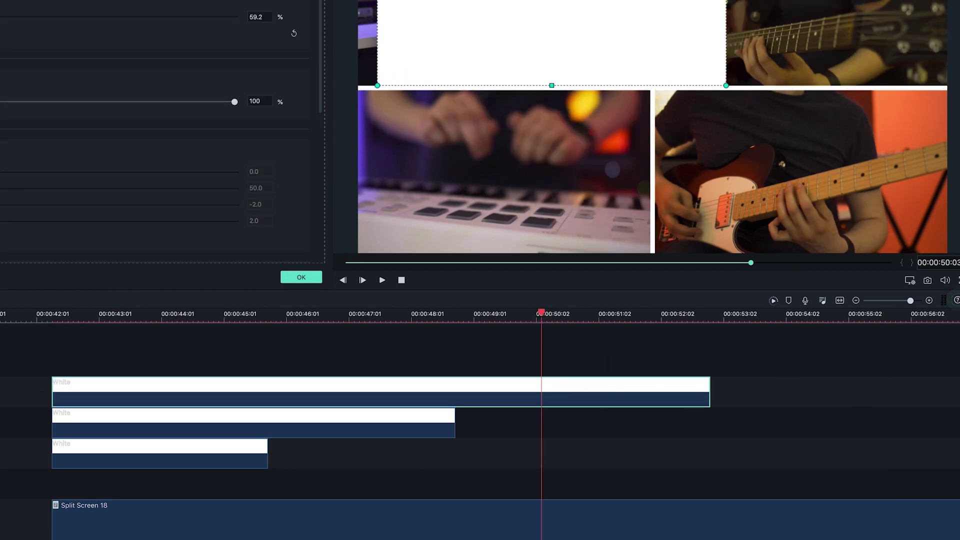
pyautogui.click(301, 277)
# - Play the split screen intro and shorten the topmost white clip to end at 00:00:50:23
pyautogui.click(55, 314)
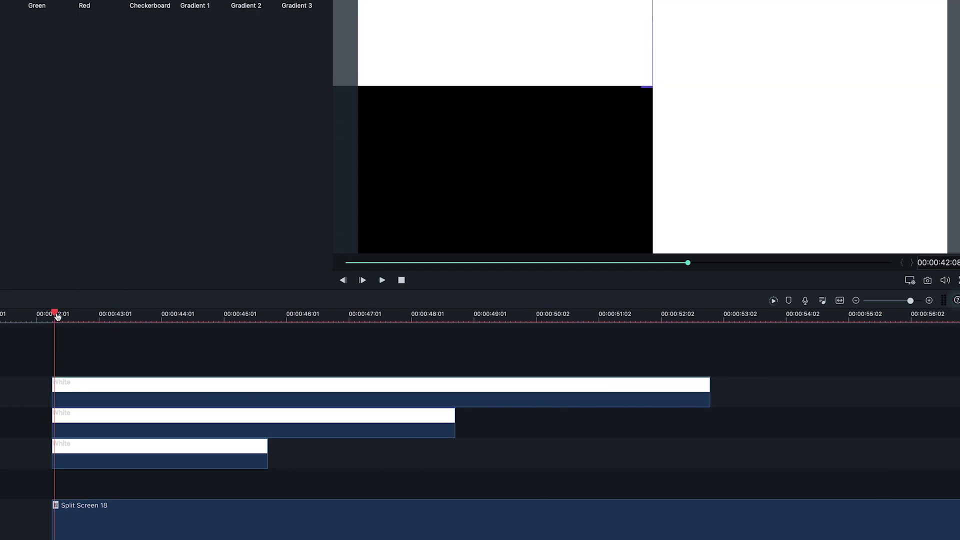
pyautogui.press('space')
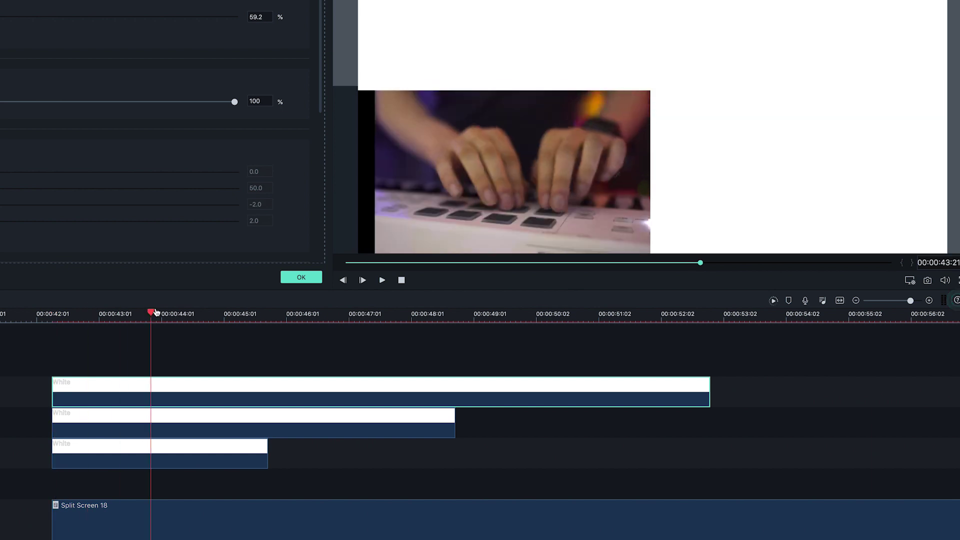
pyautogui.press('space')
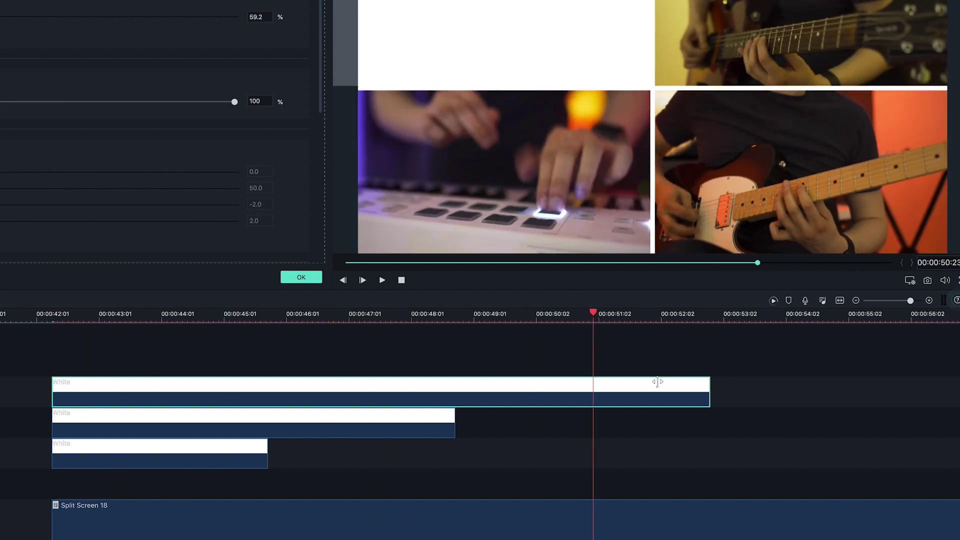
pyautogui.moveTo(709, 385); pyautogui.dragTo(593, 385)
pyautogui.click(233, 319)
pyautogui.press('space')
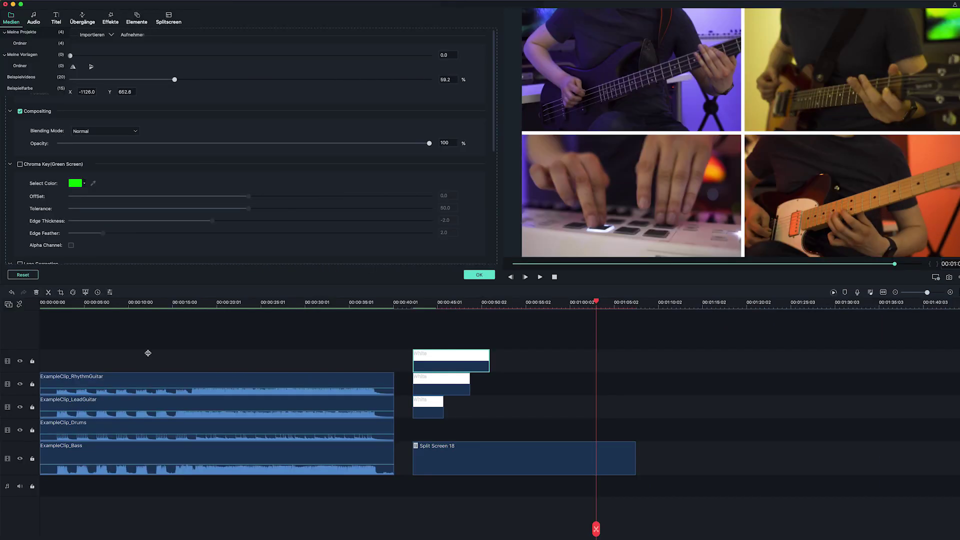
# - Move the four original instrument clips to higher tracks and ripple delete the gap before the white clips and split screen
pyautogui.moveTo(148, 353); pyautogui.dragTo(221, 443)
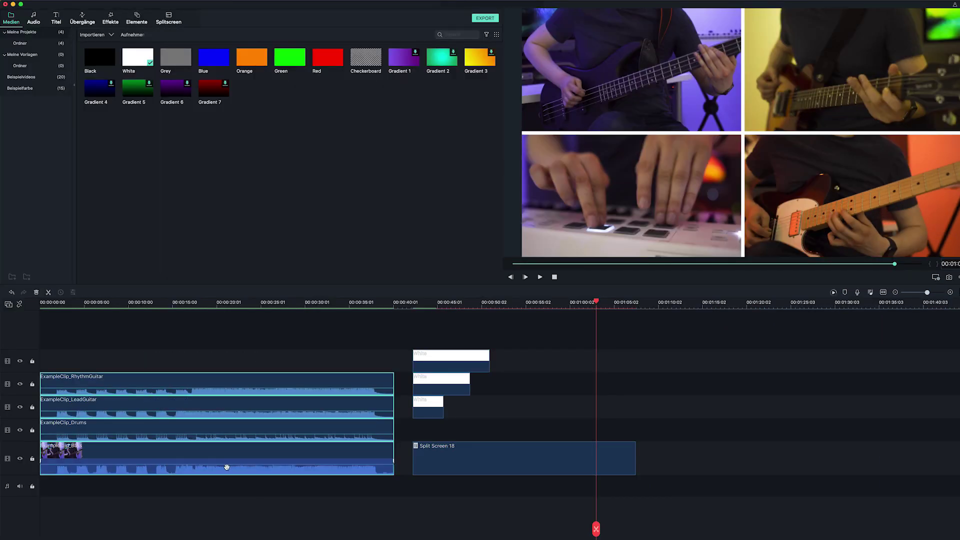
pyautogui.moveTo(167, 391); pyautogui.dragTo(182, 340)
pyautogui.click(235, 395)
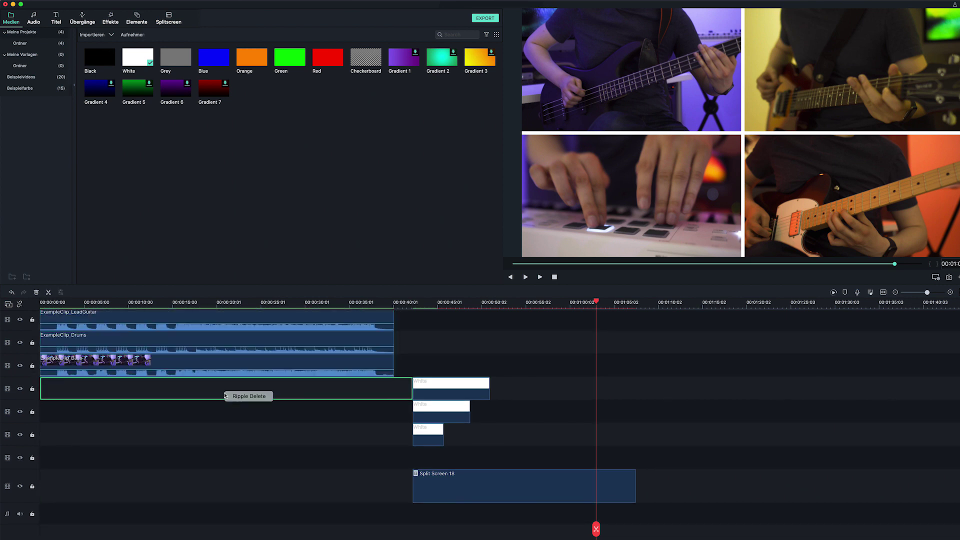
pyautogui.press('Delete')
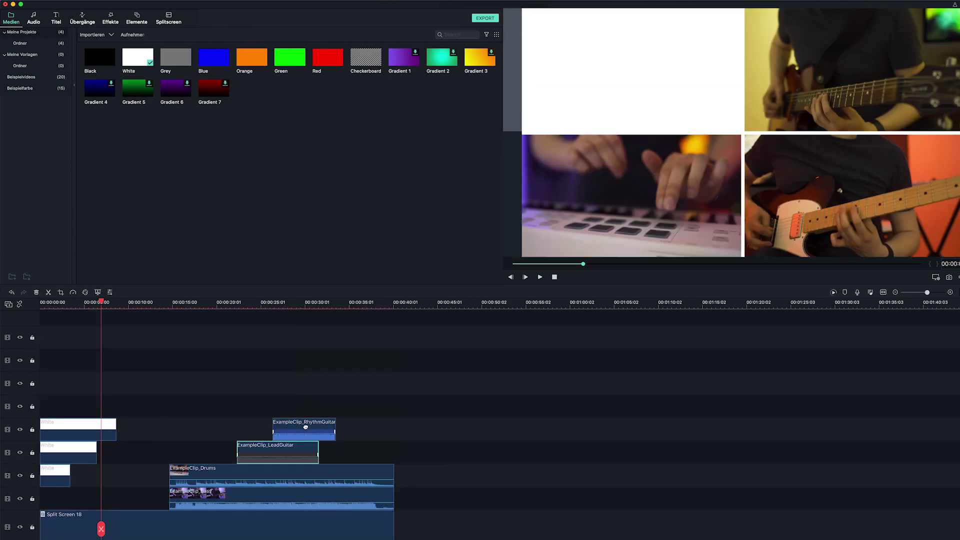
# - Shorten the bass and drums clips above the split screen, ending the bass clip at about 28 seconds
pyautogui.click(391, 493)
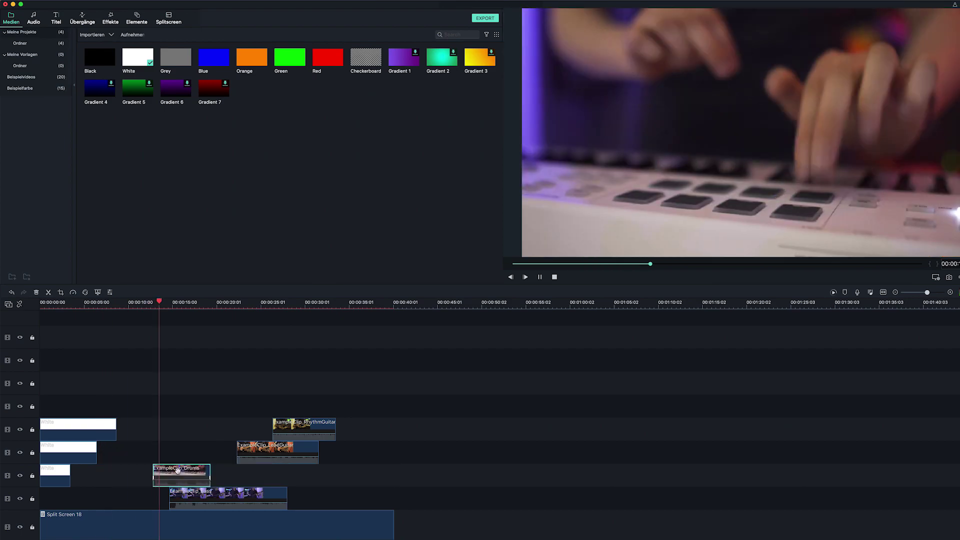